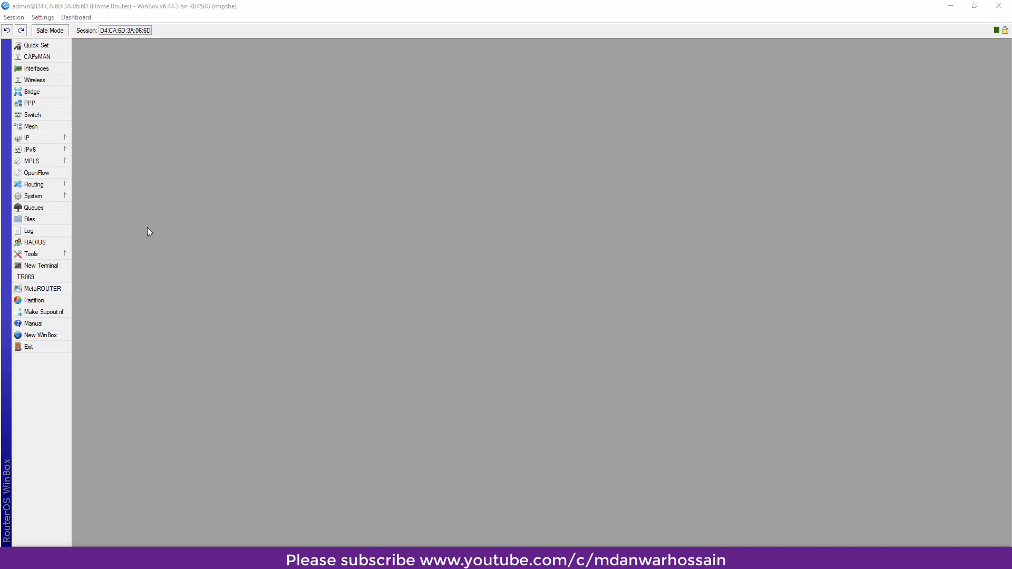
- From the Files list, create an unencrypted backup named backup27042020 and select the new file
left_click(31, 219)
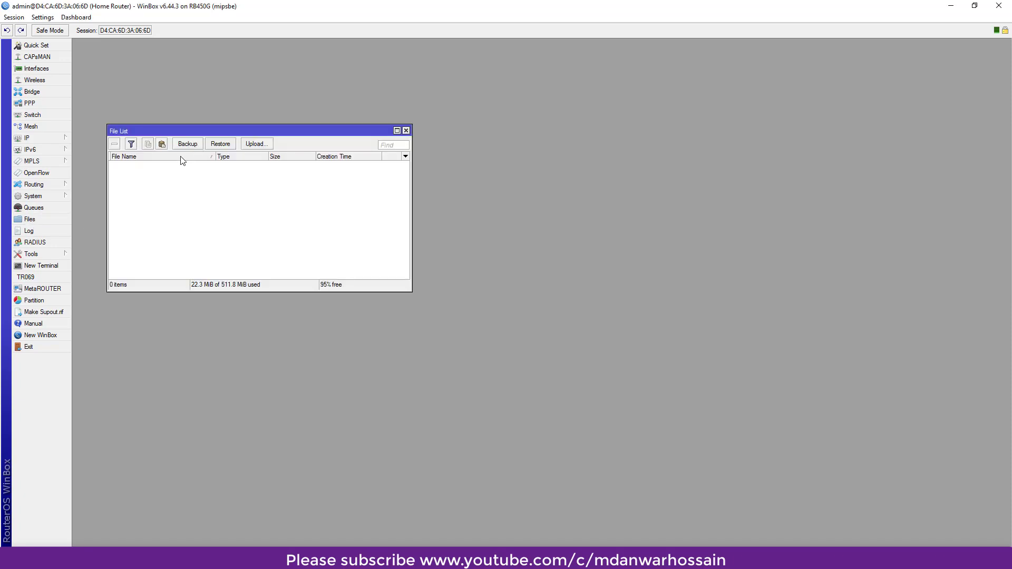
left_click(189, 143)
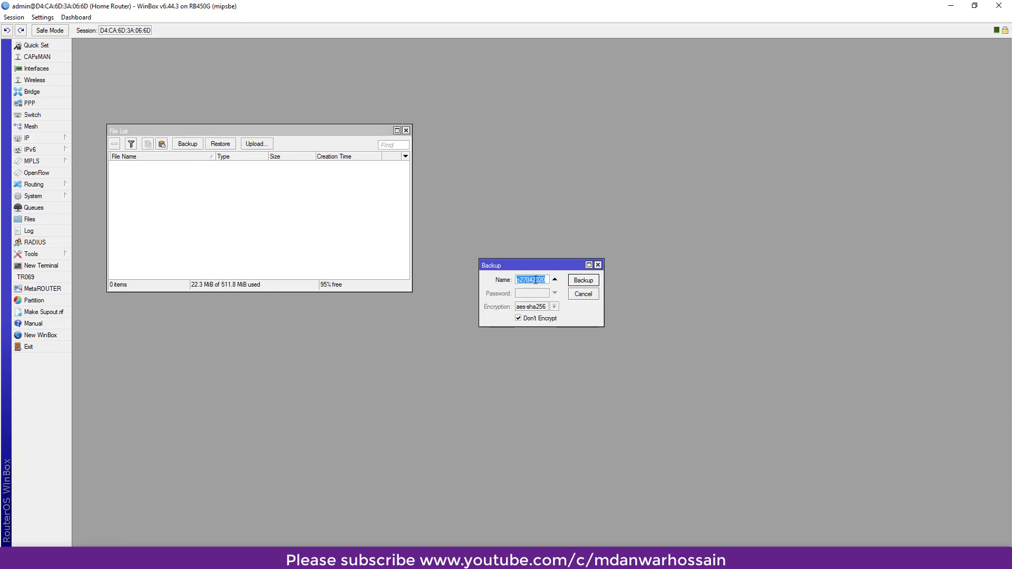
type("backup")
type("2704")
type("2020")
left_click(518, 319)
left_click(584, 281)
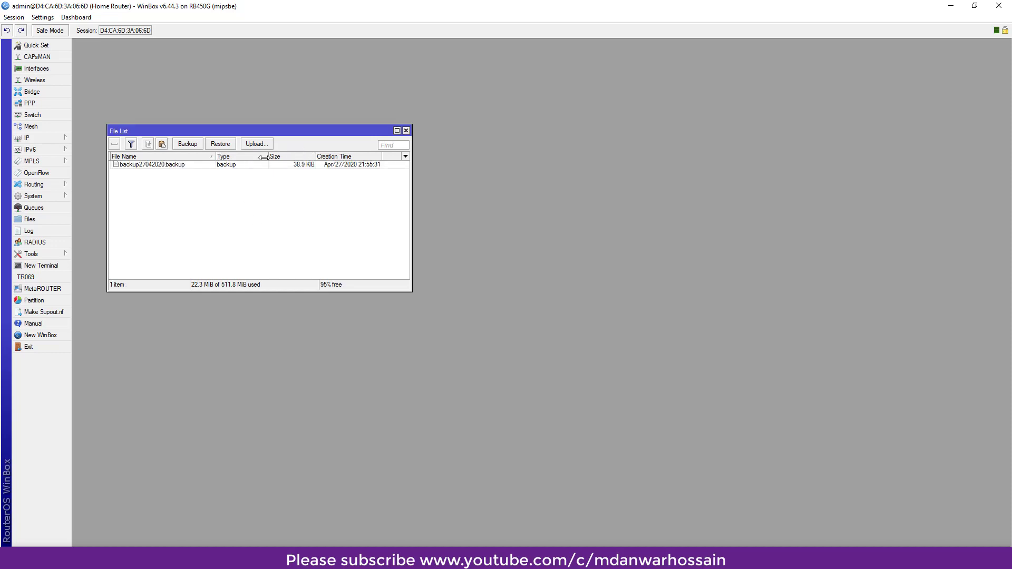
left_click(129, 166)
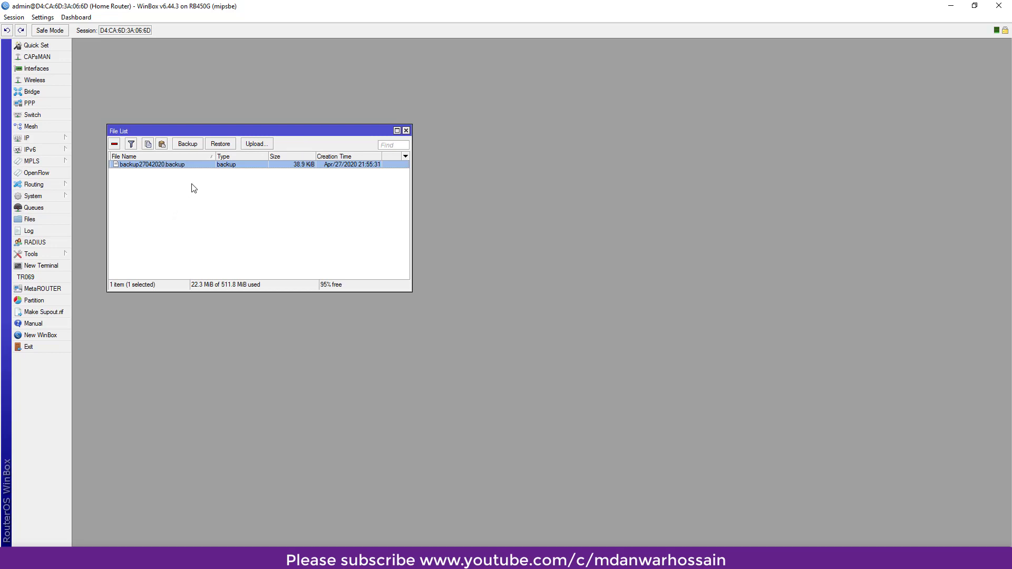
- Copy backup27042020.backup onto the desktop, replacing the existing copy there
double_click(594, 9)
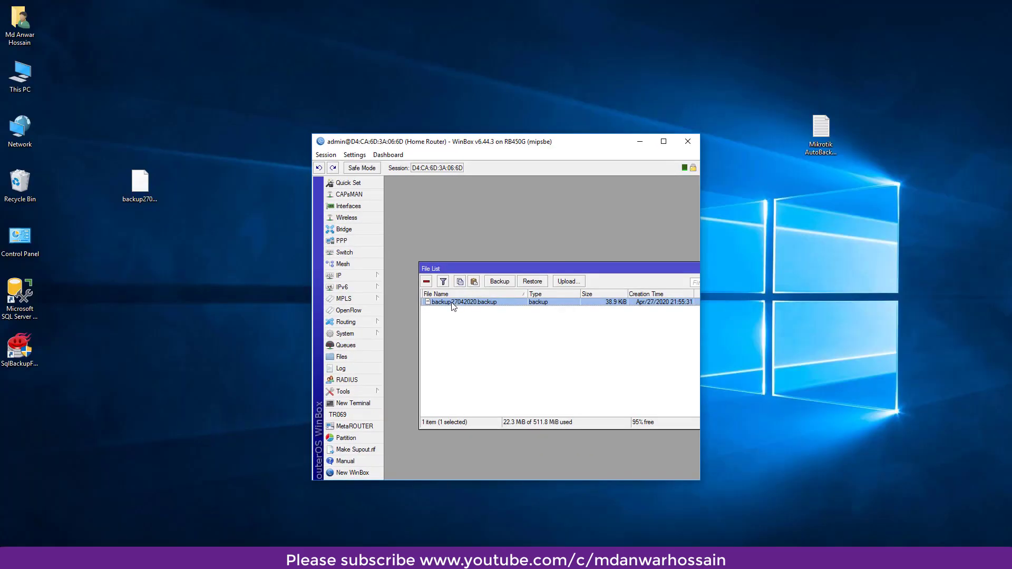
left_click_drag(453, 306, 161, 327)
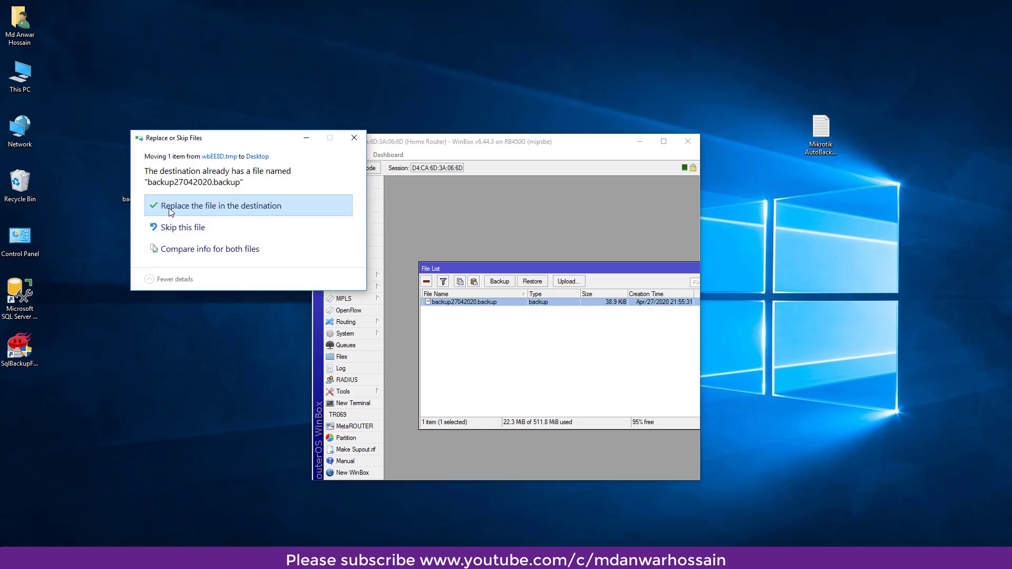
left_click(221, 205)
left_click_drag(30, 400, 151, 185)
- Maximize WinBox again and close the File List window
left_click(663, 141)
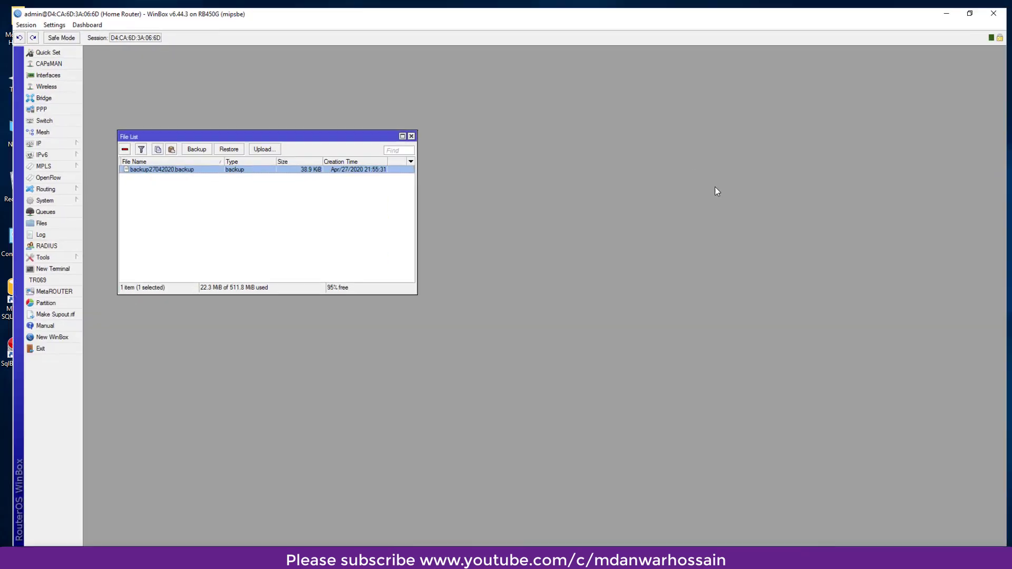
left_click(406, 131)
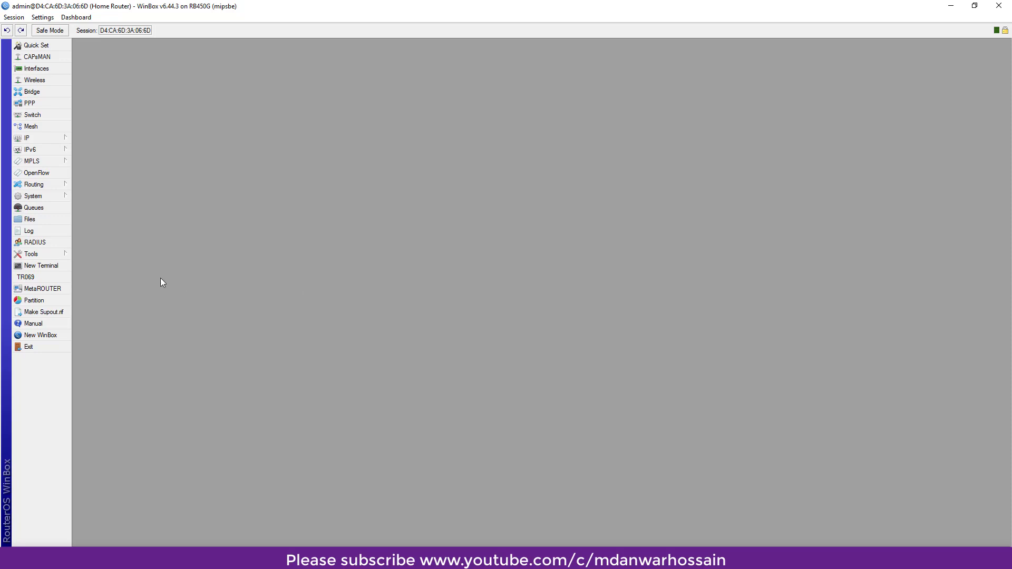
left_click(58, 254)
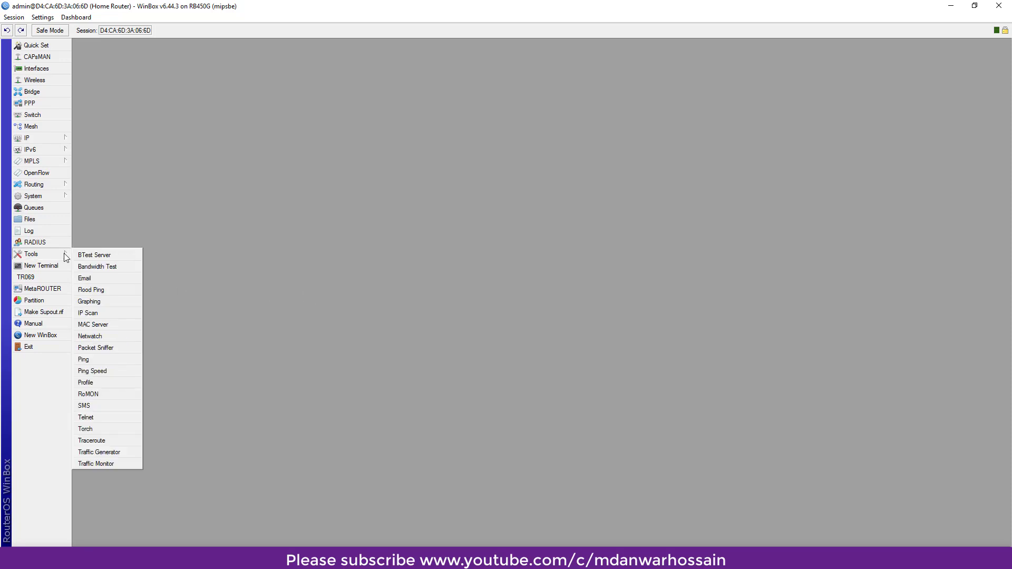
- In Tools > Email, set server 173.194.77.108, port 587 and Start TLS to no
left_click(109, 280)
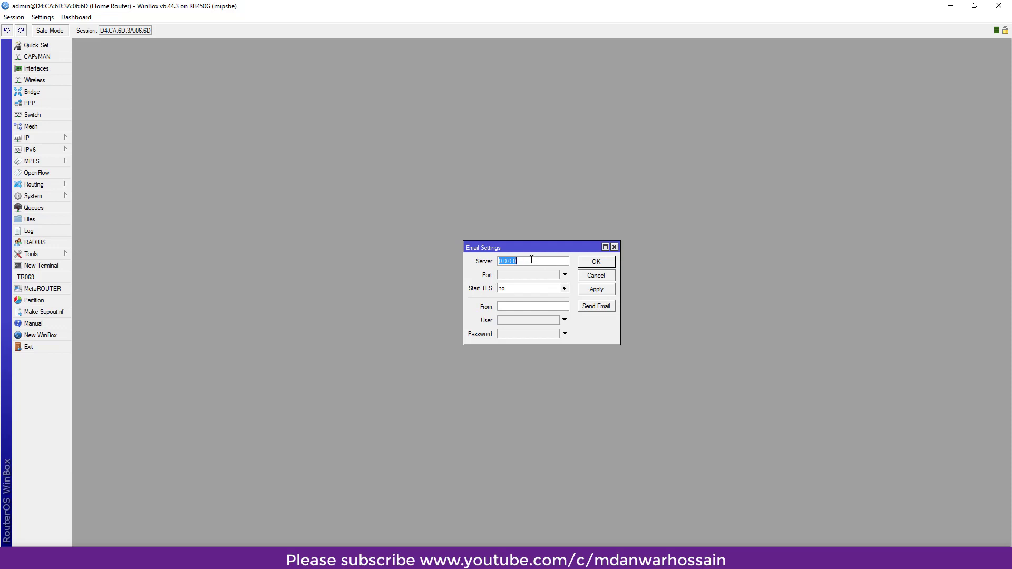
left_click_drag(525, 248, 502, 201)
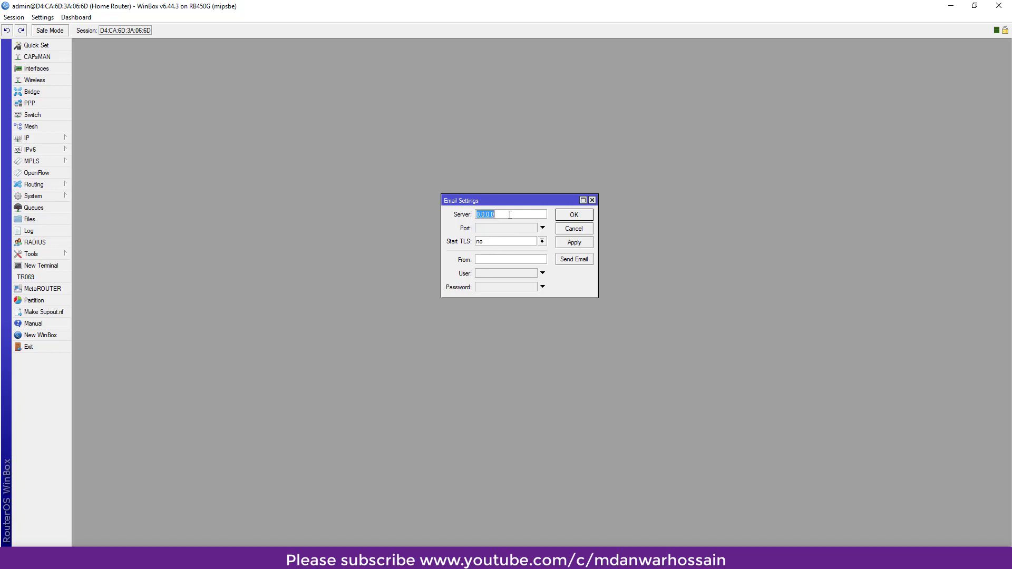
key("BackSpace")
type("173.194.77.108")
left_click(496, 228)
type("587")
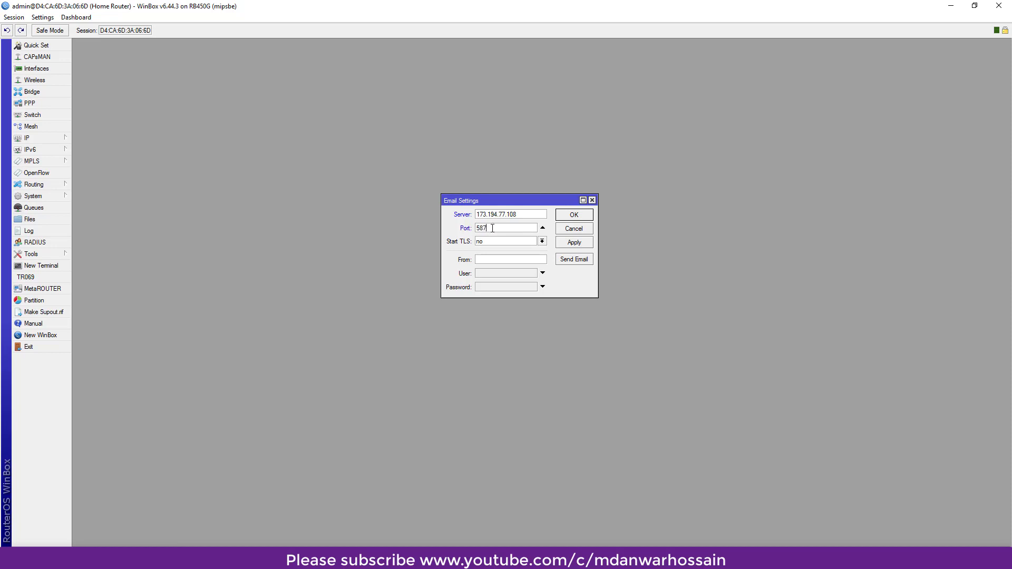
left_click(488, 242)
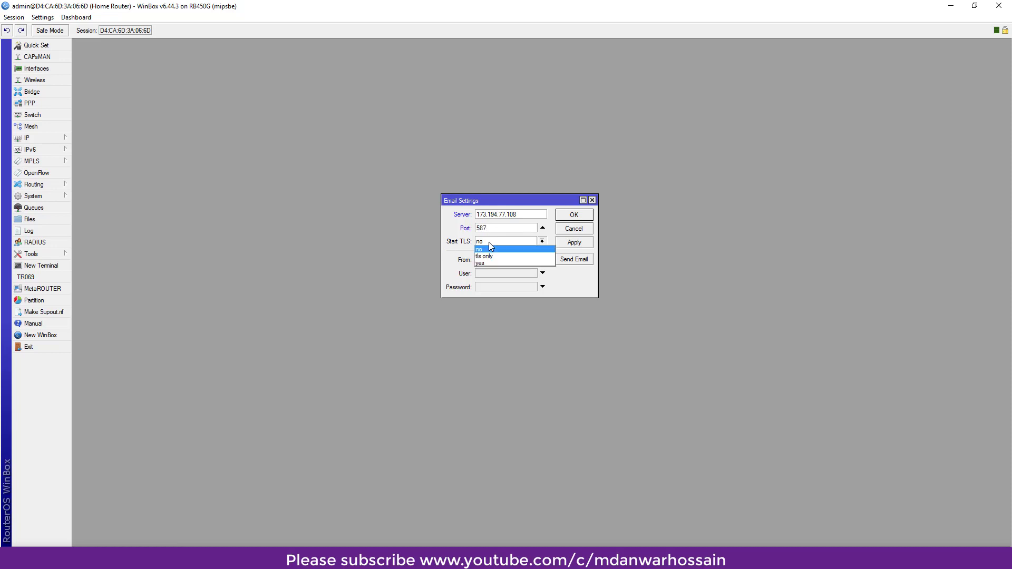
left_click(488, 249)
- Enter the sender Gmail address as From and copy its account name into User
left_click(485, 260)
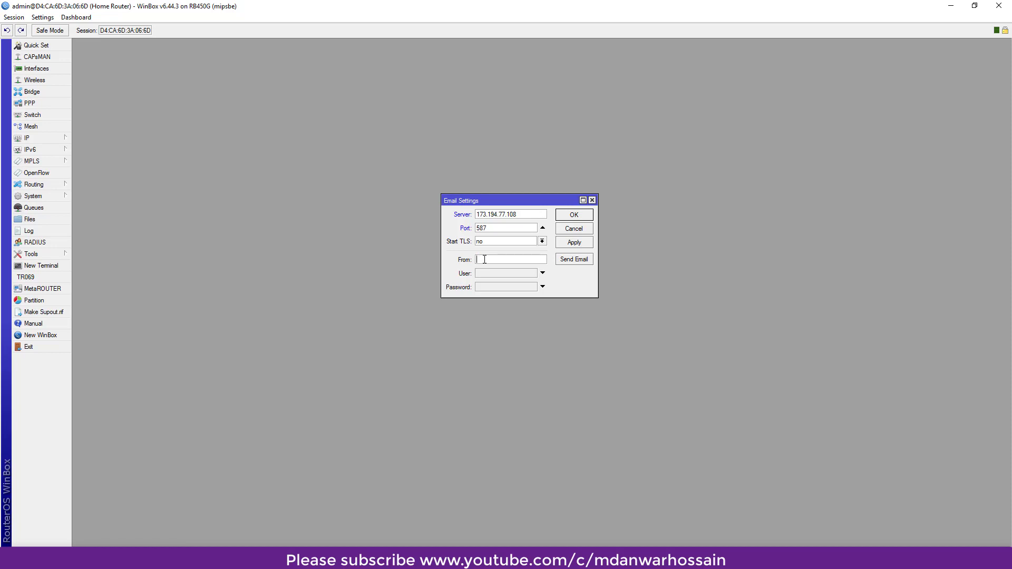
key("Tab")
key("Tab")
key("shift+Tab")
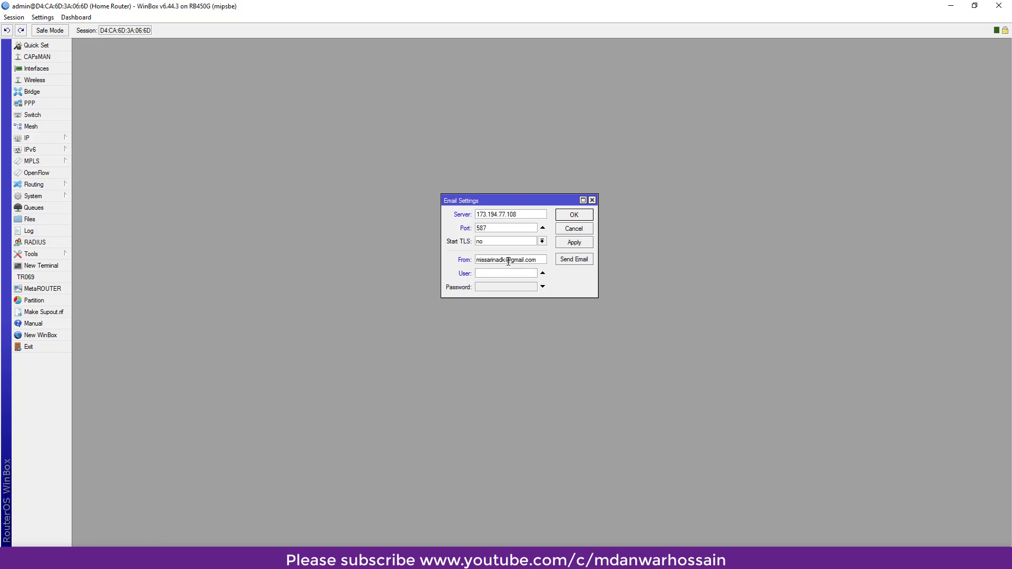
left_click_drag(507, 260, 476, 260)
right_click(481, 261)
left_click(509, 280)
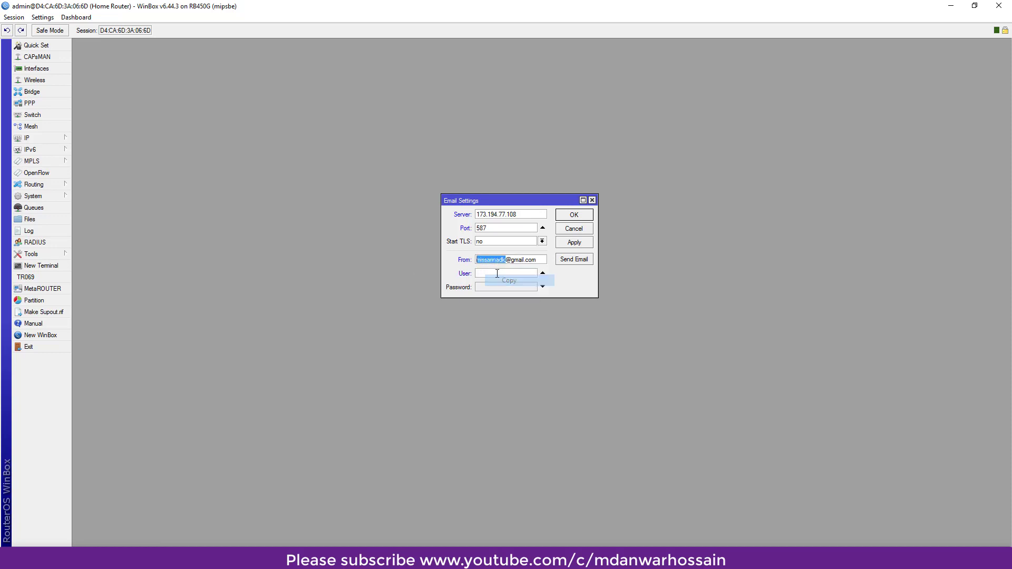
left_click(497, 273)
key("ctrl+v")
left_click(488, 288)
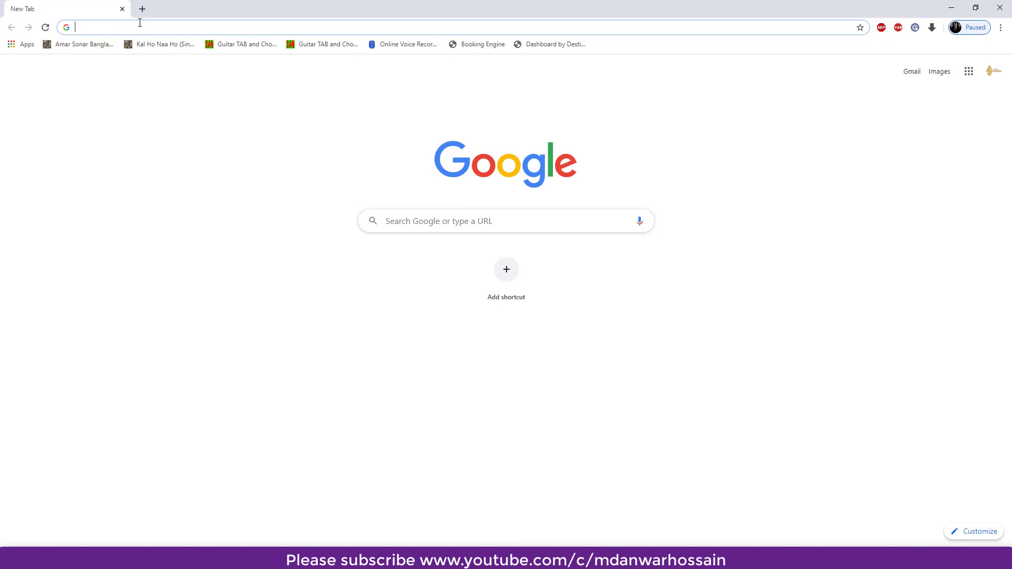
- Search 'less secure apps' and switch Allow less secure apps ON in the Google Account
type("less secure ")
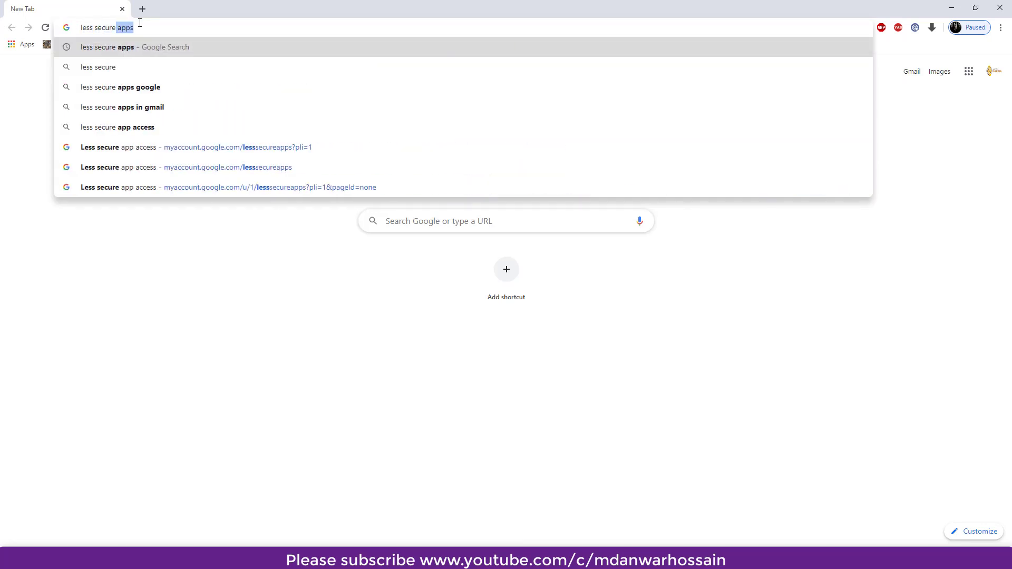
type("apps")
key("Return")
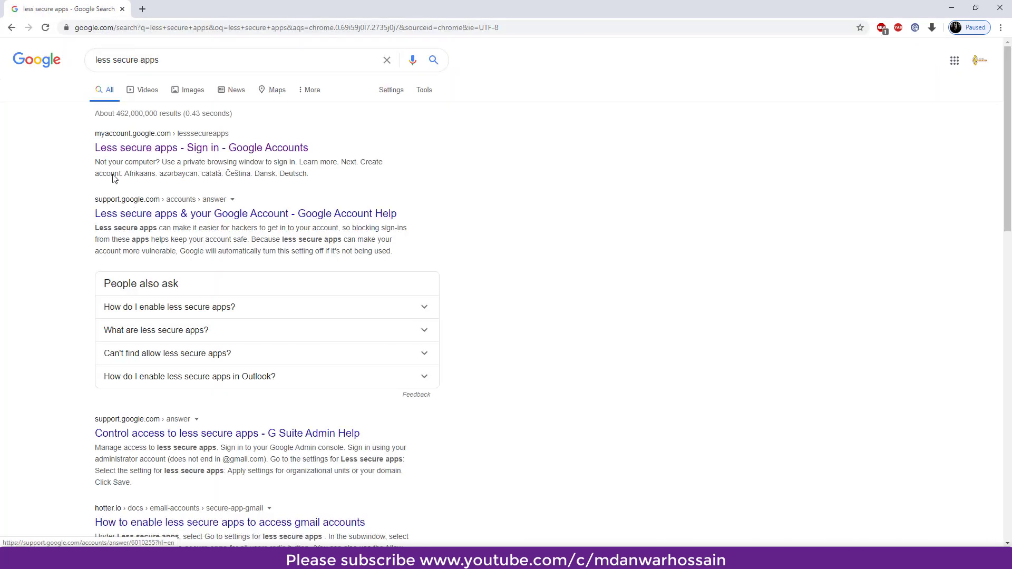
left_click(155, 150)
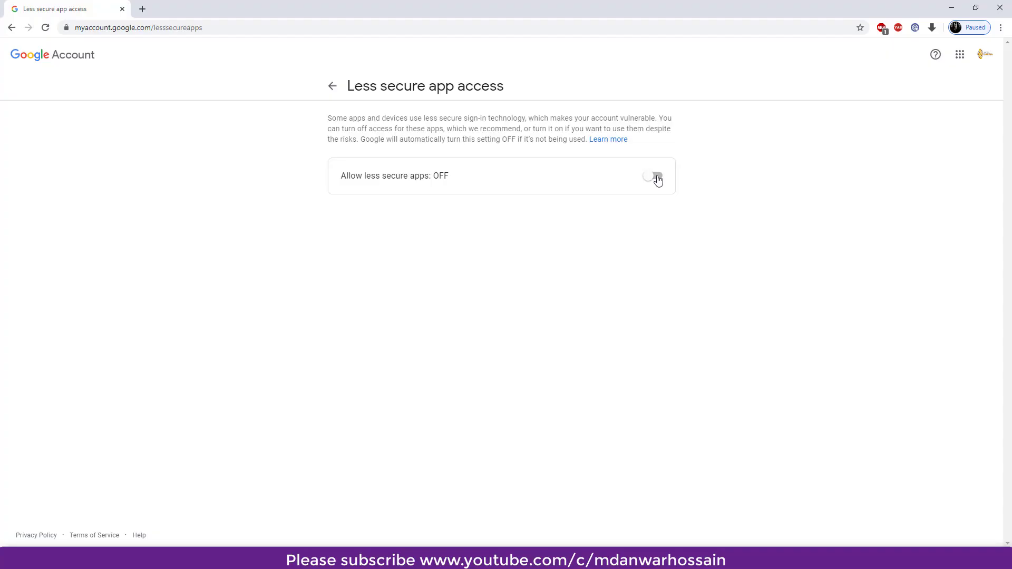
left_click(656, 178)
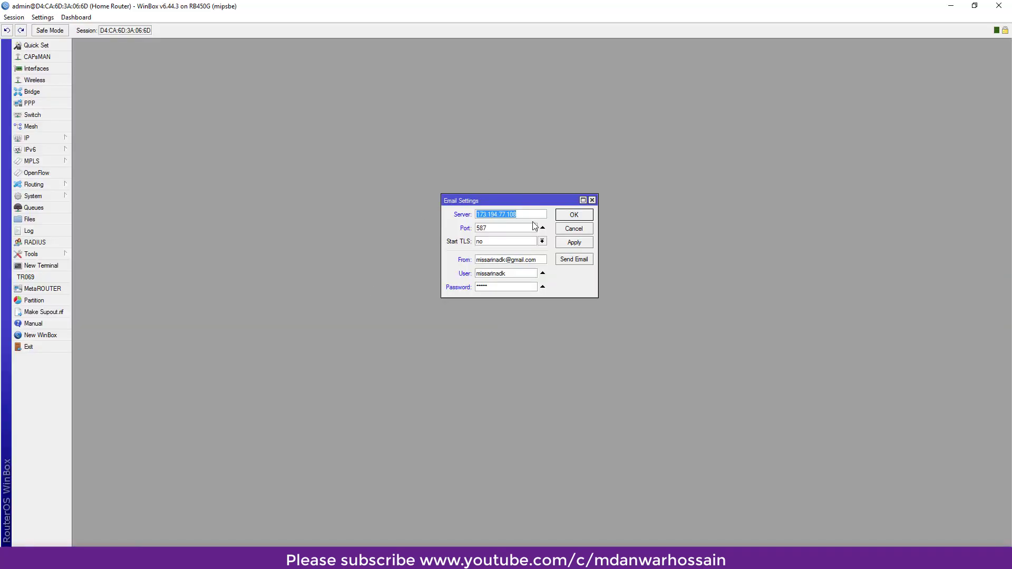
- Apply and save the email settings, then go to the router's Script List
left_click(573, 244)
left_click(565, 215)
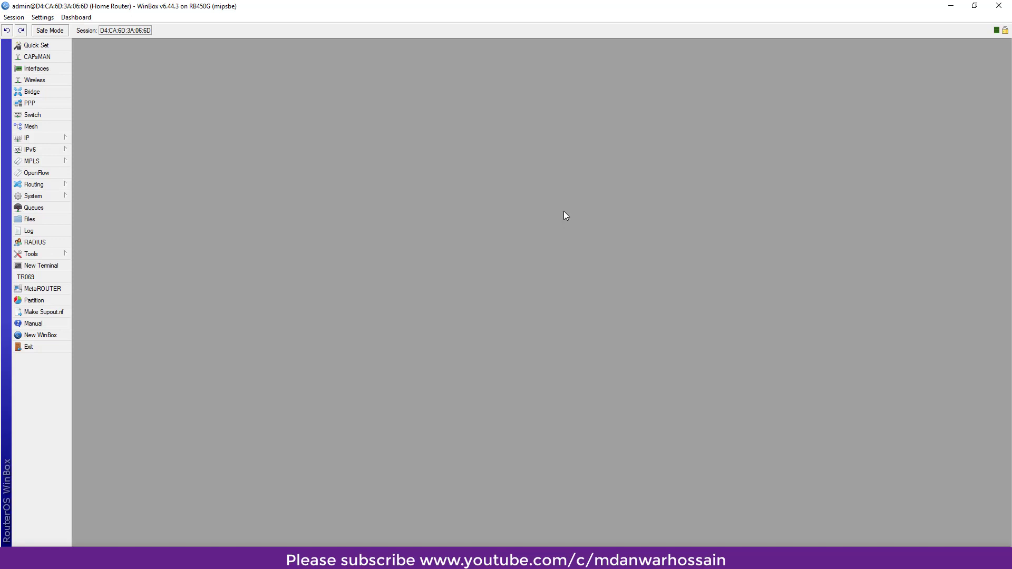
left_click(54, 196)
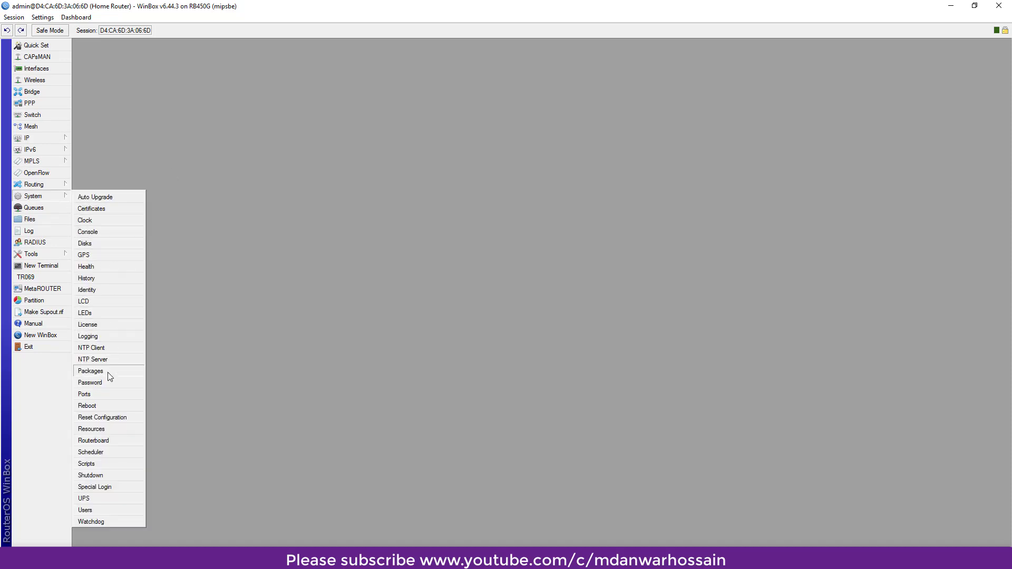
left_click(103, 466)
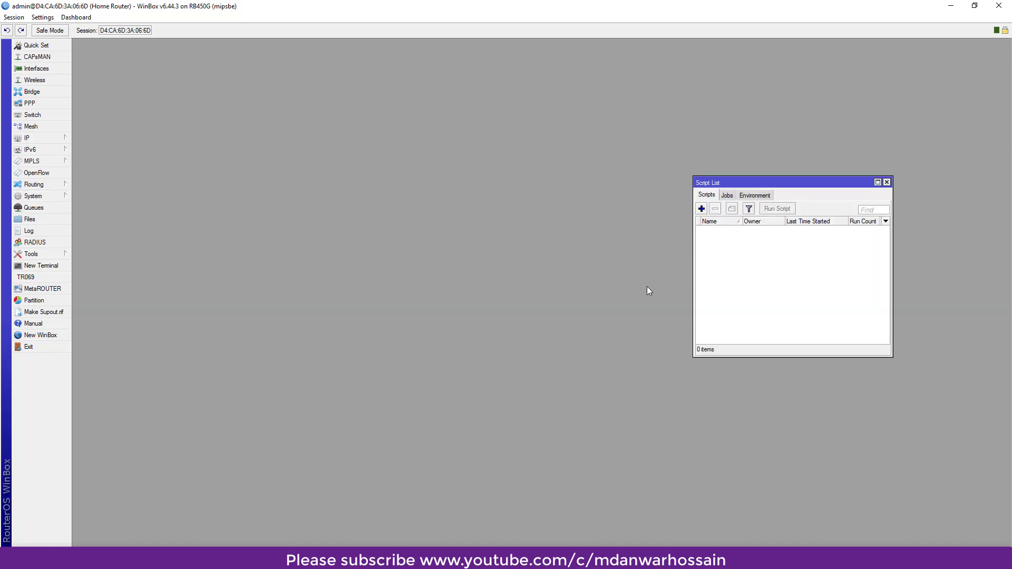
- Add a new script named email-autobackup, then minimize WinBox
left_click(702, 209)
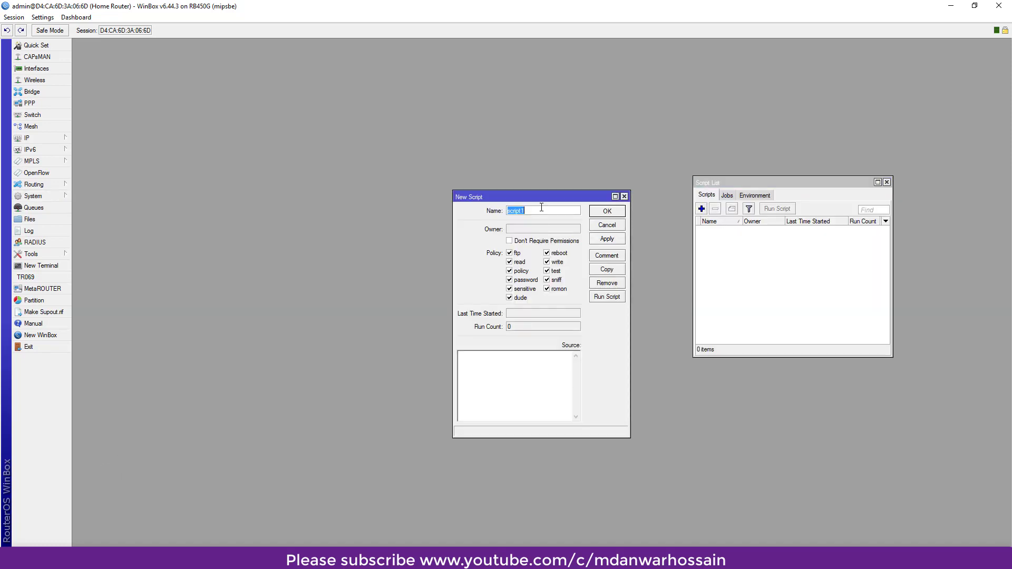
type("email-autobackup")
left_click(497, 359)
left_click(950, 6)
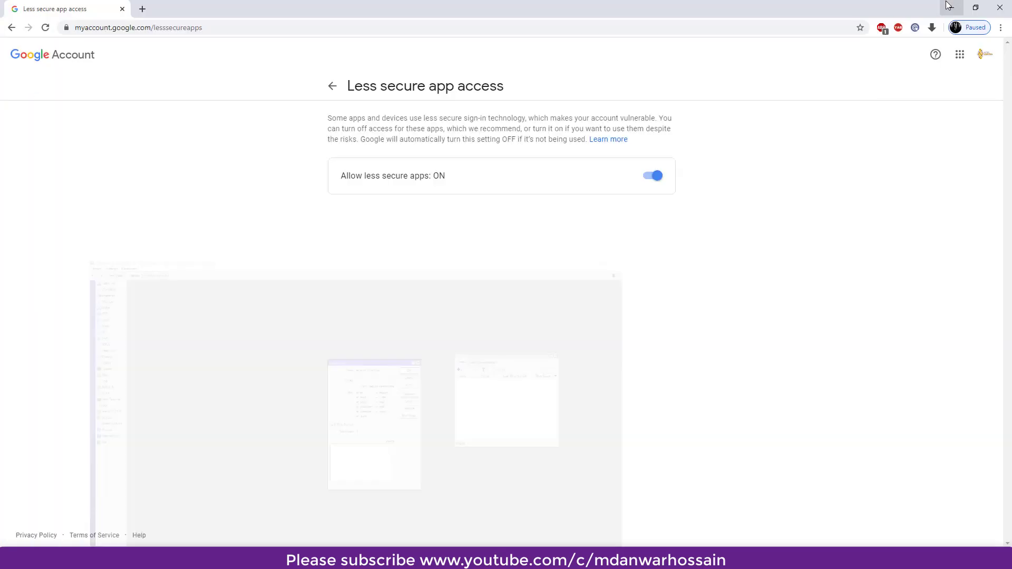
- Open Mikrotik AutoBackup Script.txt in Notepad and copy all of its text
left_click(949, 7)
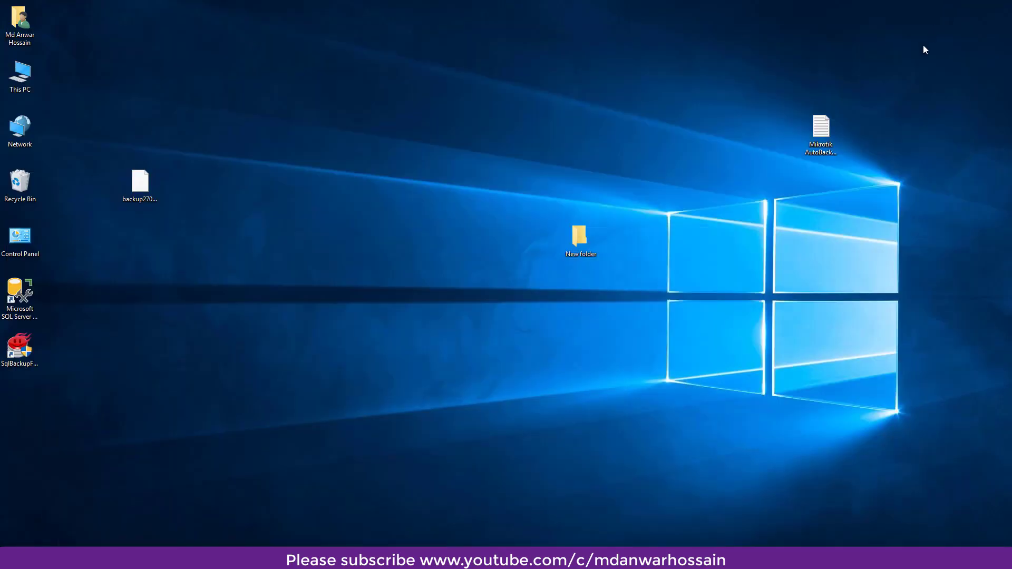
double_click(821, 126)
left_click(603, 252)
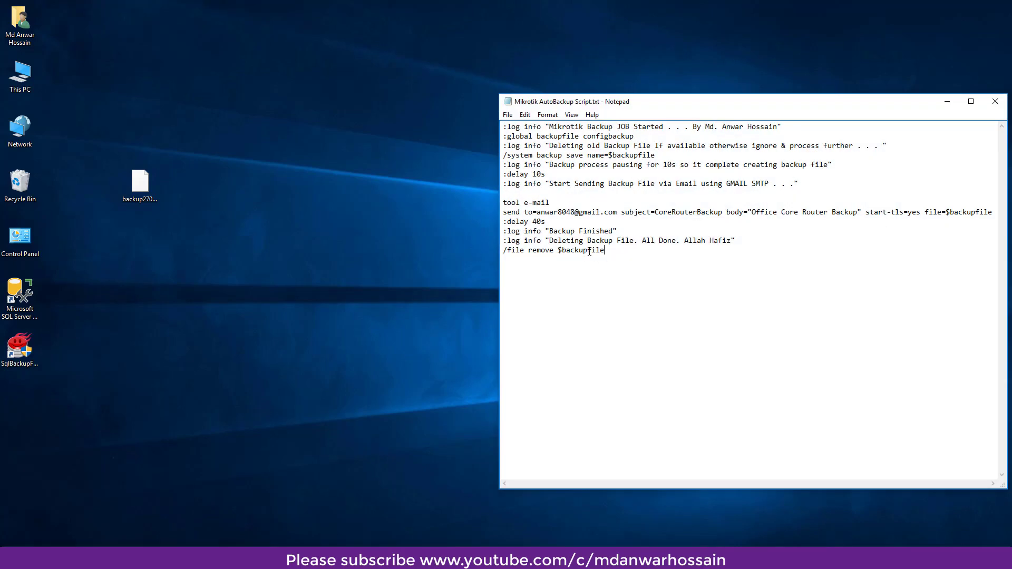
key("ctrl+a")
right_click(583, 174)
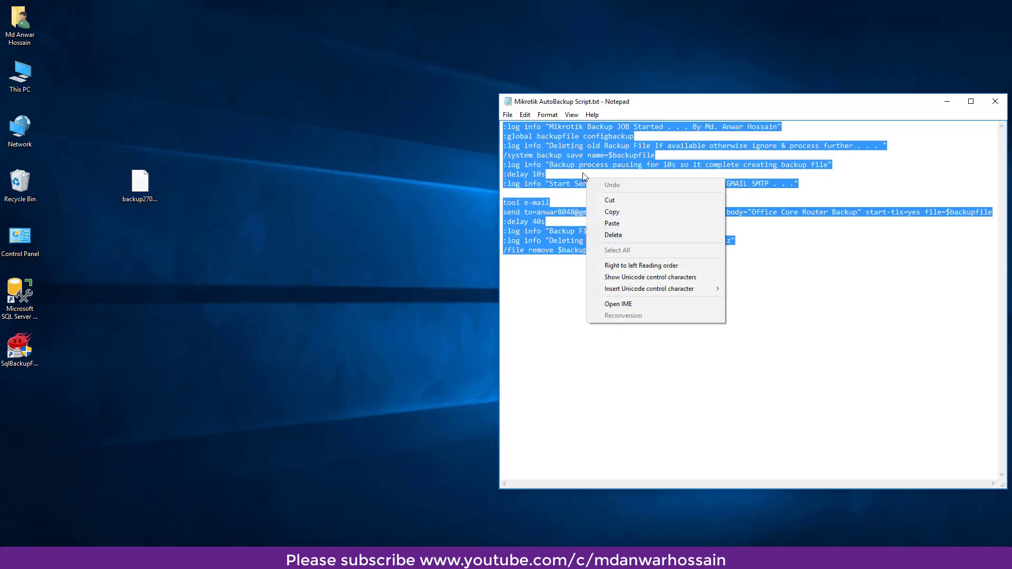
left_click(611, 211)
- Return to WinBox's new script and ready the Source field for pasting
key("alt+Tab")
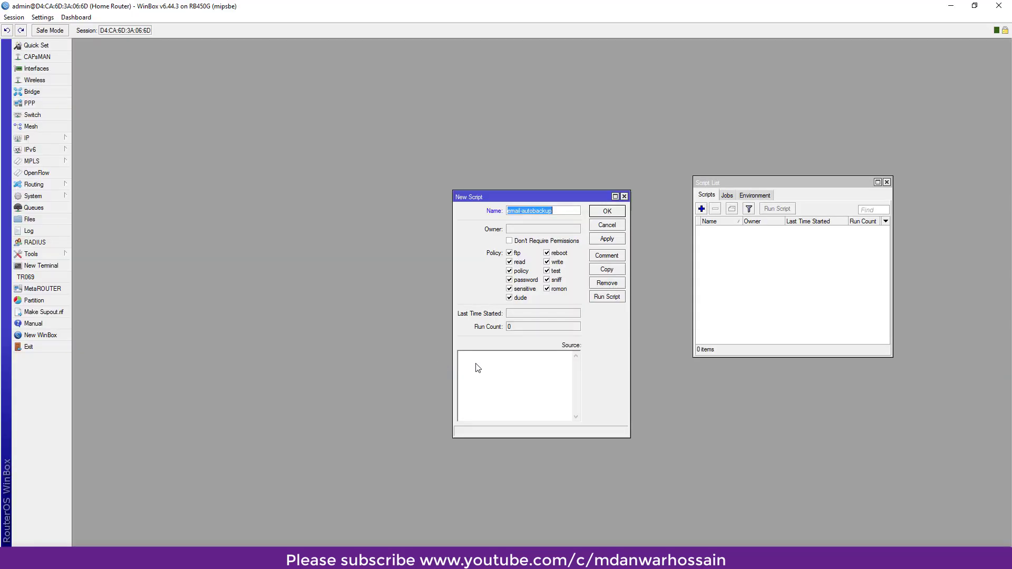
left_click(480, 369)
right_click(484, 359)
- Paste the backup script into Source, review its log message, recipient and subject, and apply
left_click(511, 404)
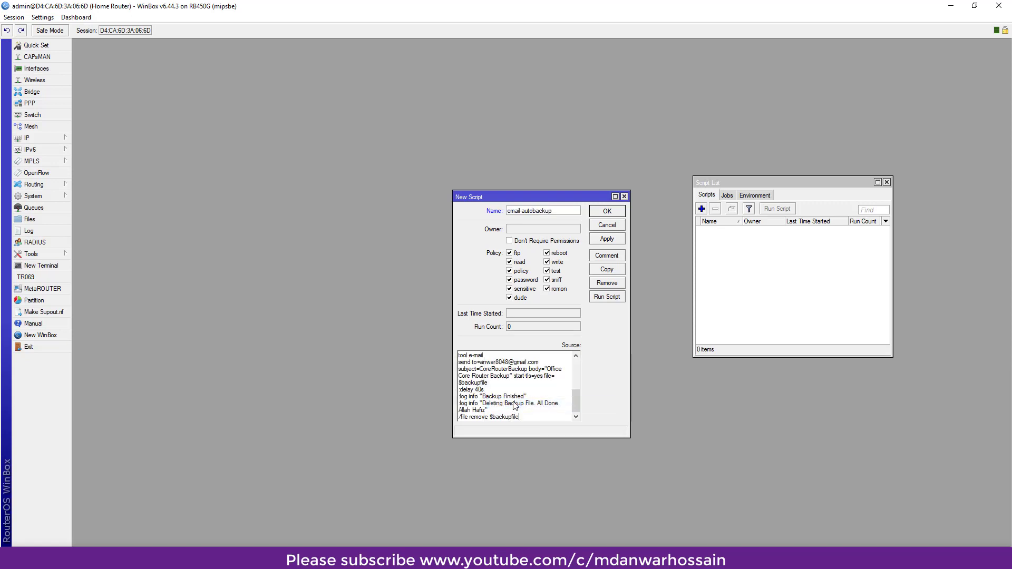
scroll(515, 404, "up", 5)
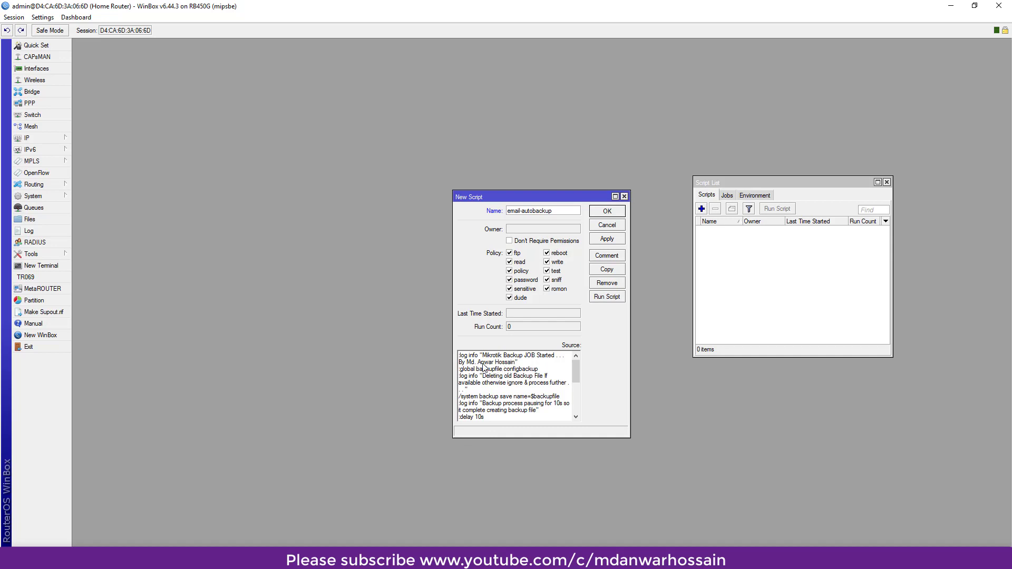
left_click_drag(483, 356, 516, 369)
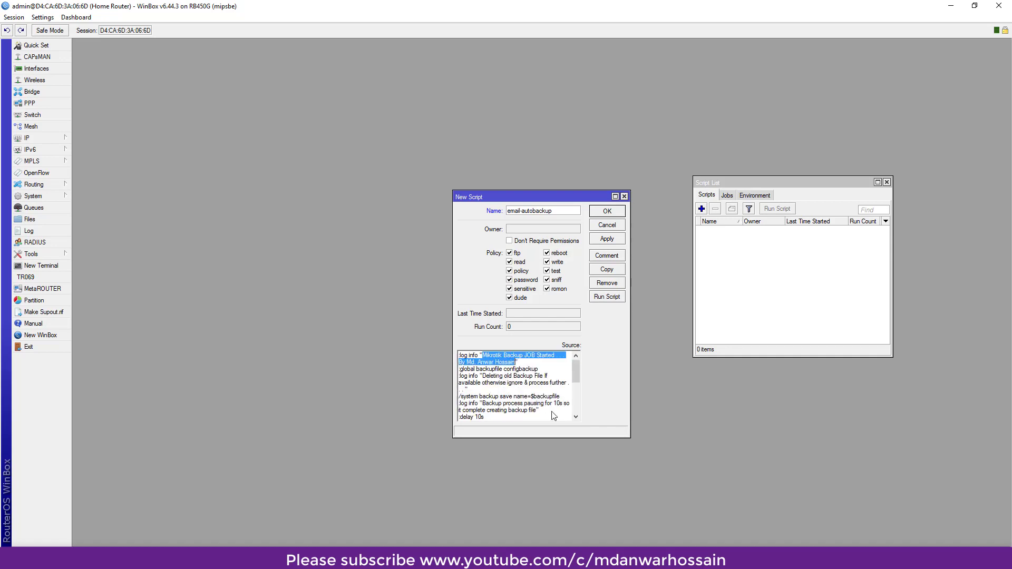
scroll(537, 402, "down", 1)
scroll(514, 396, "down", 1)
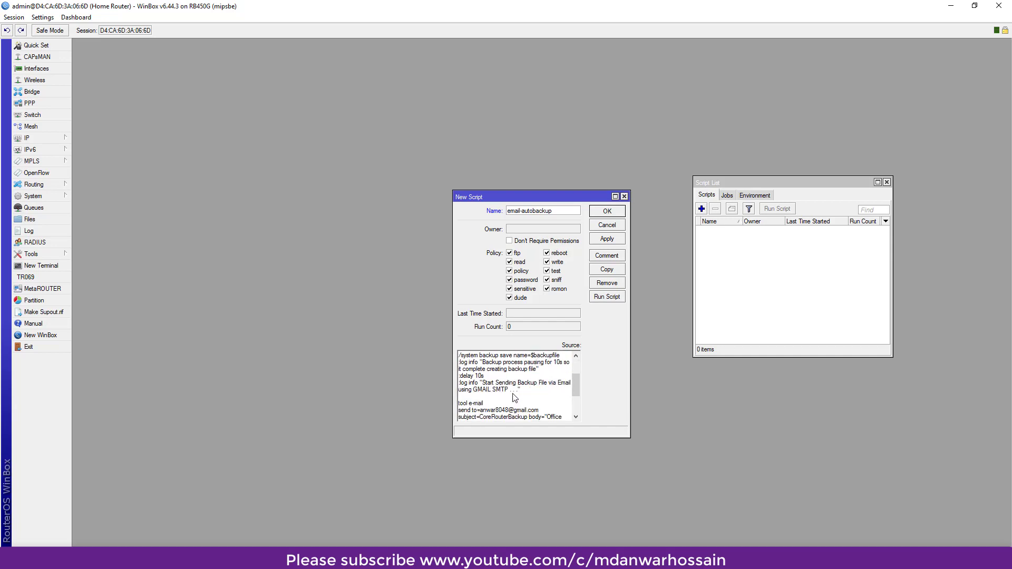
scroll(503, 393, "down", 1)
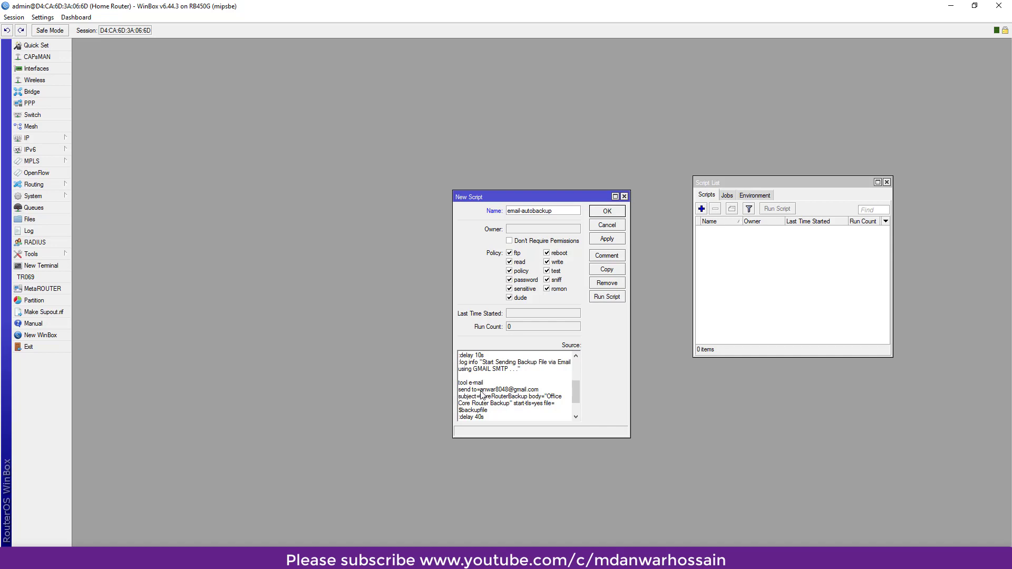
left_click_drag(480, 391, 540, 393)
scroll(541, 392, "down", 2)
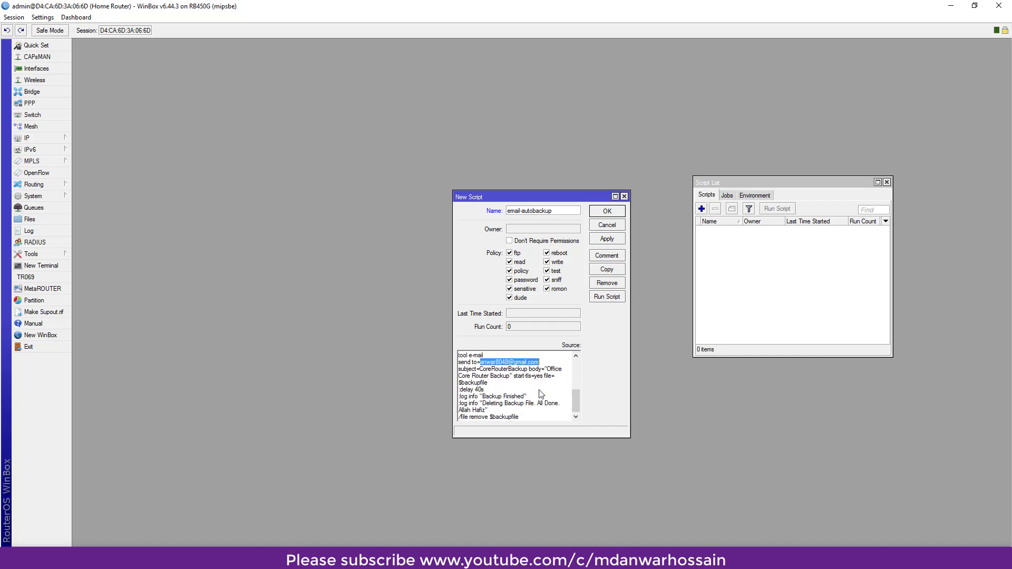
left_click(485, 372)
left_click_drag(480, 370, 510, 376)
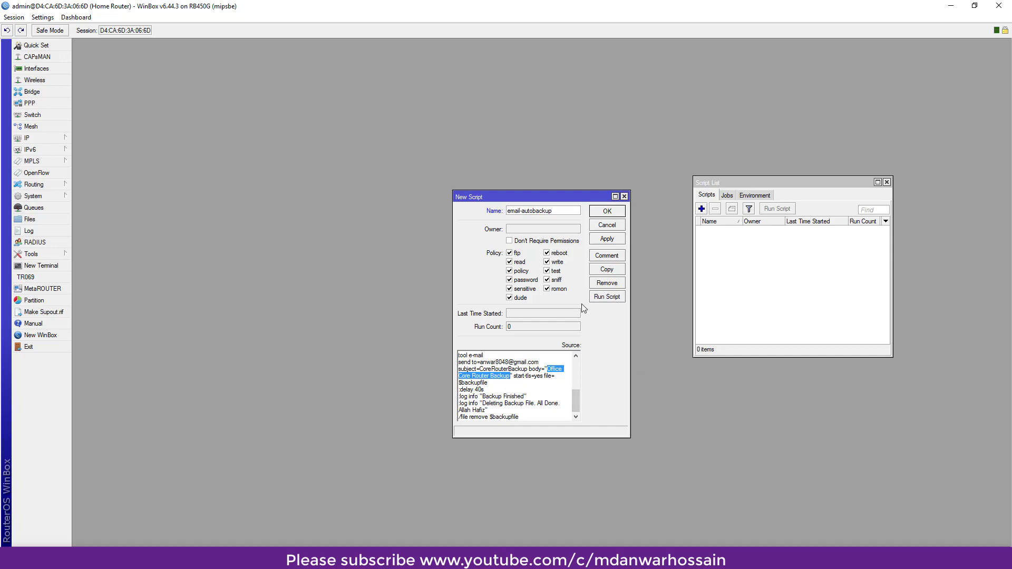
left_click(614, 242)
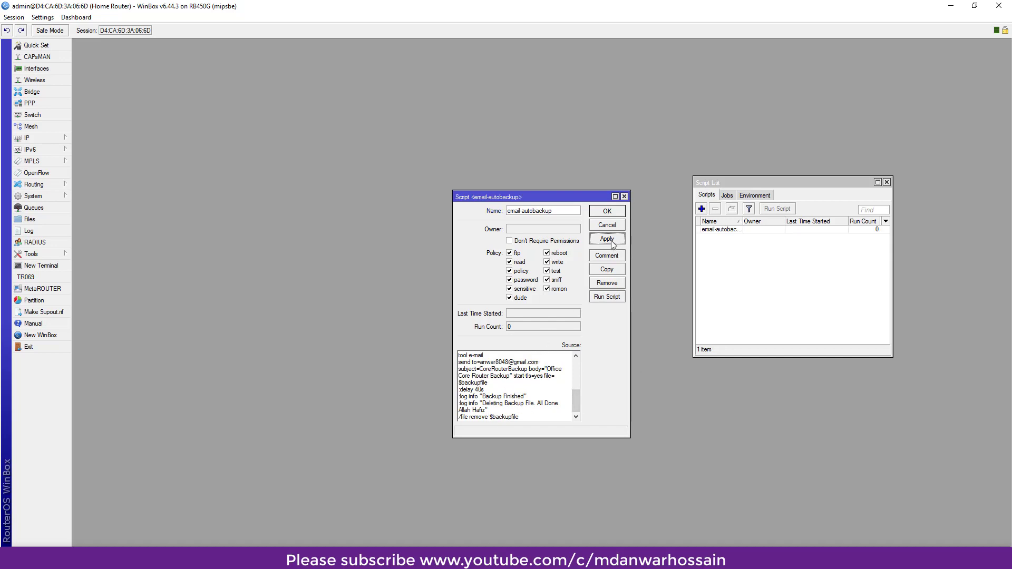
- Close the script editor and check the router log for the backup and email entries
left_click(608, 211)
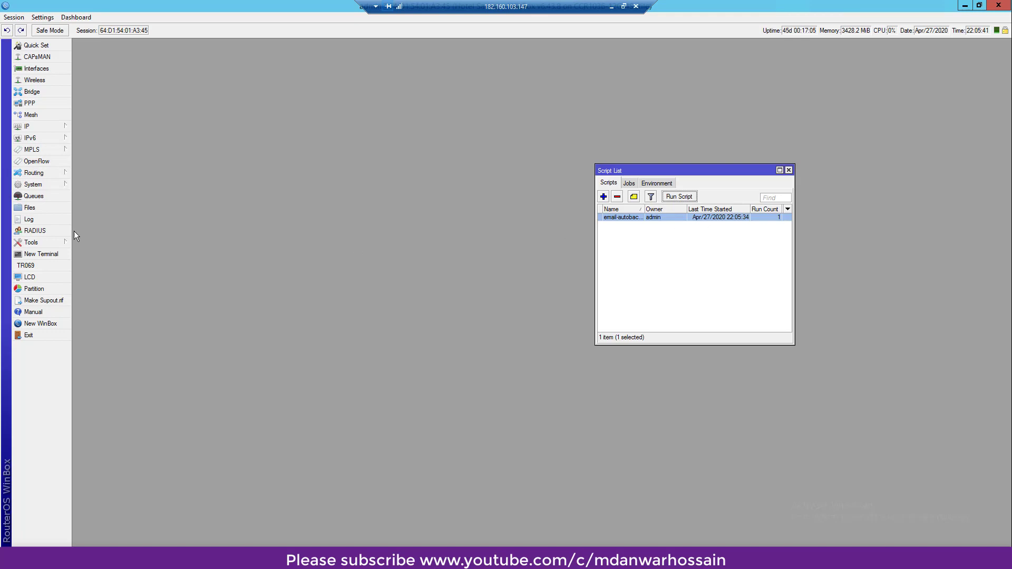
left_click(46, 219)
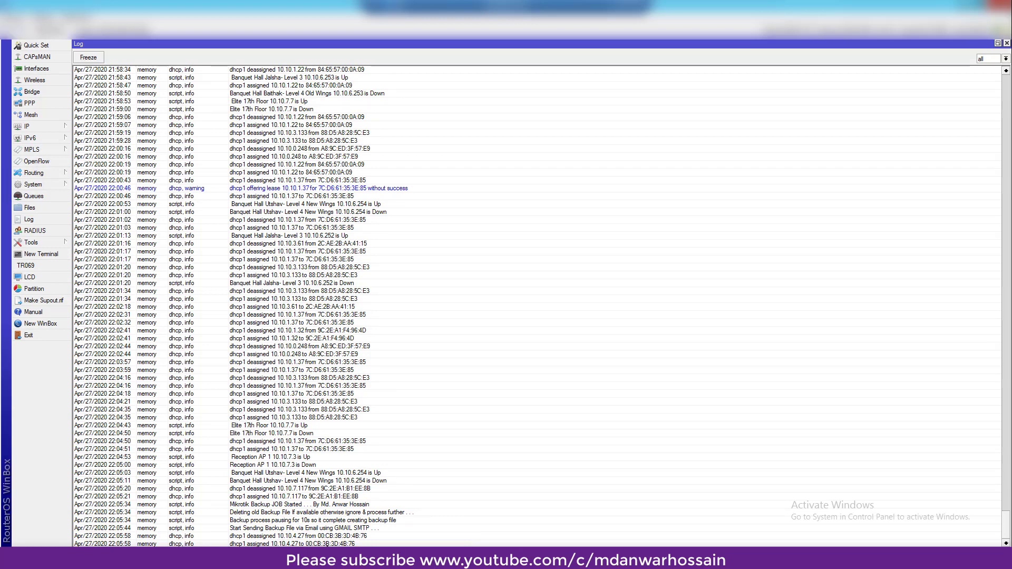
key("alt+Tab")
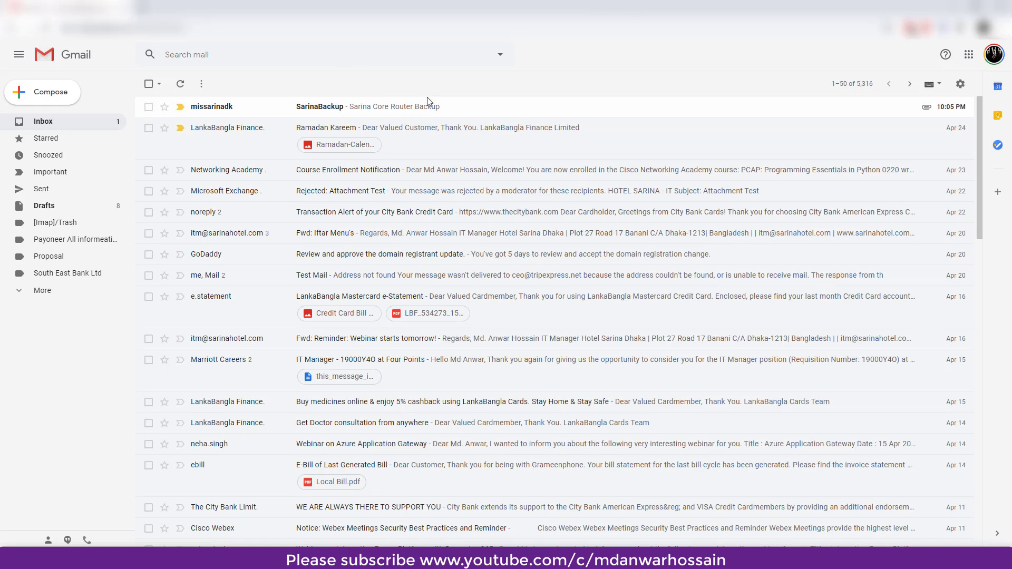
- Open the router's backup email in Gmail to view its configbackup attachment
left_click(228, 109)
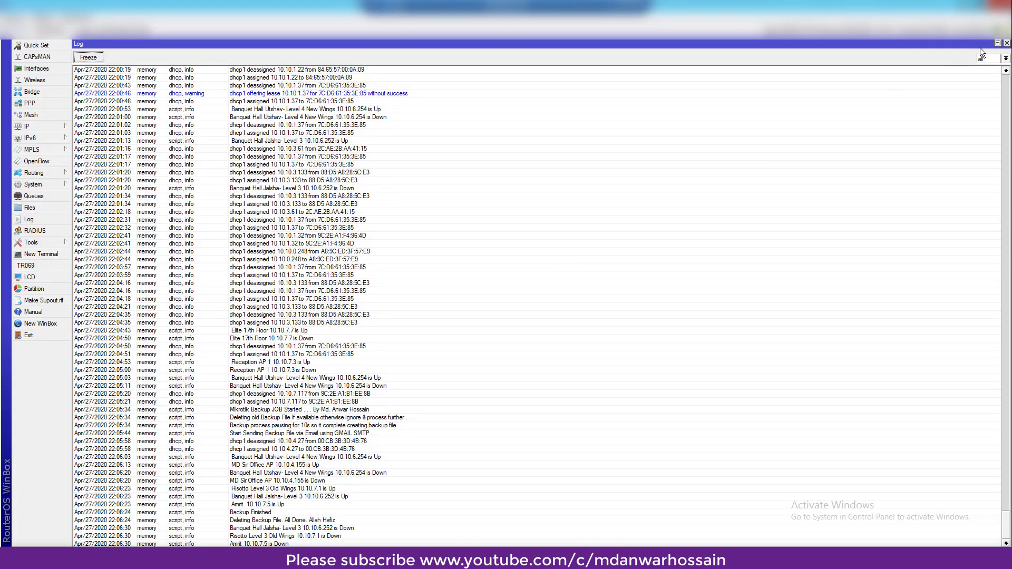
- Close the log and open the empty Scheduler window from System, moving it aside
left_click(1008, 44)
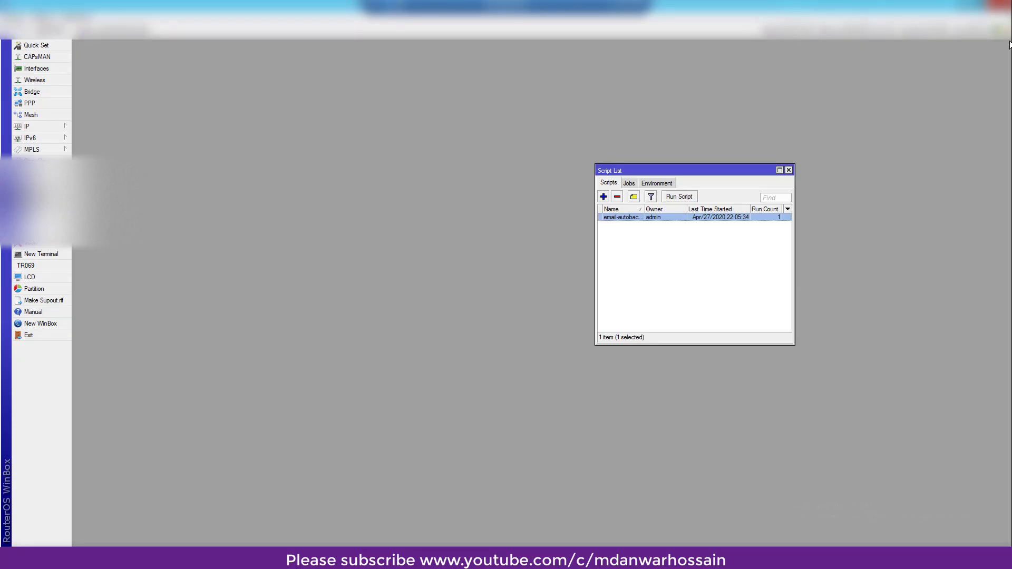
left_click(32, 172)
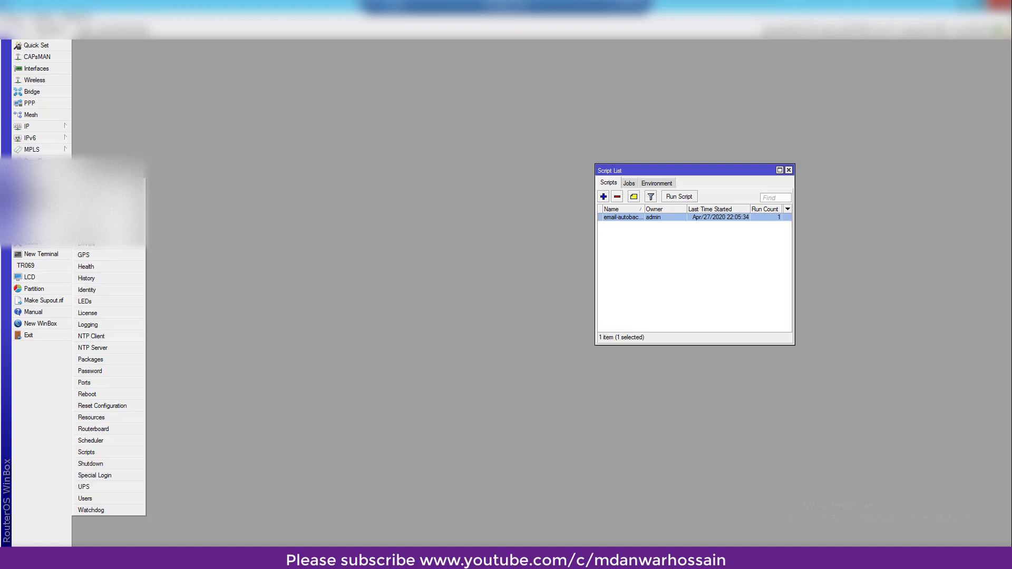
left_click(104, 439)
left_click_drag(423, 216, 276, 156)
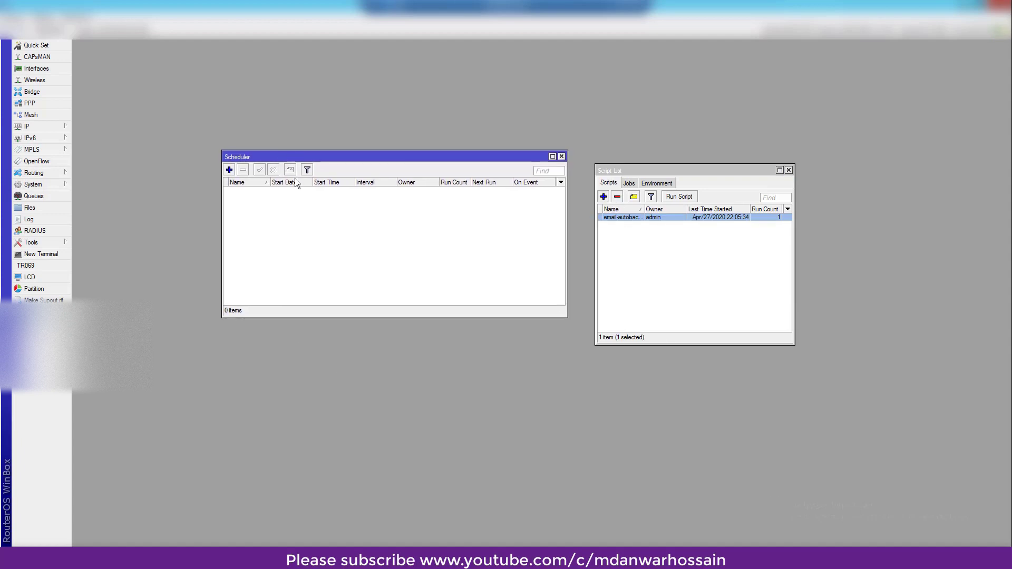
- Copy the name email-autobackup from the script's editor, then bring the Scheduler forward
double_click(611, 221)
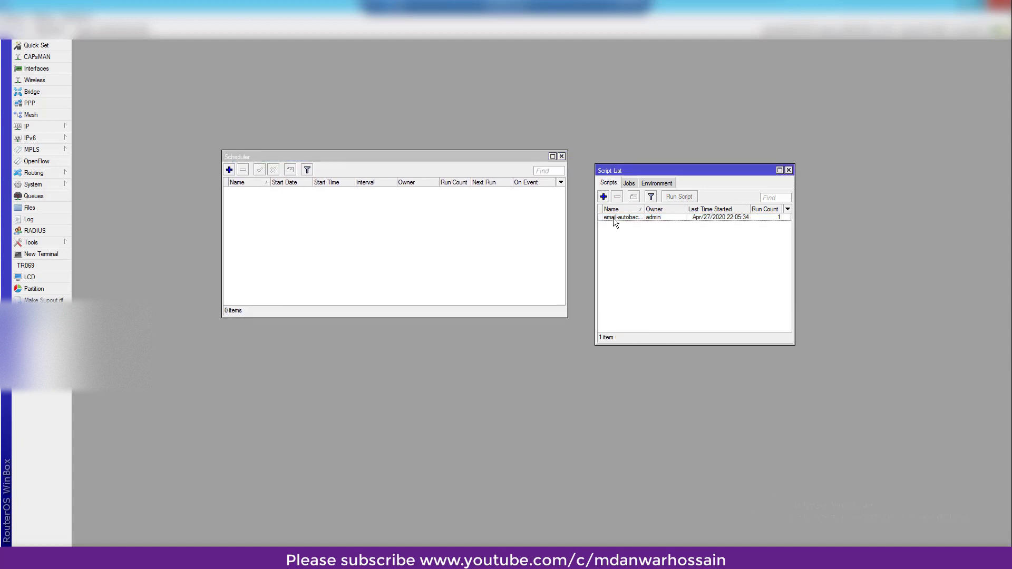
left_click(429, 205)
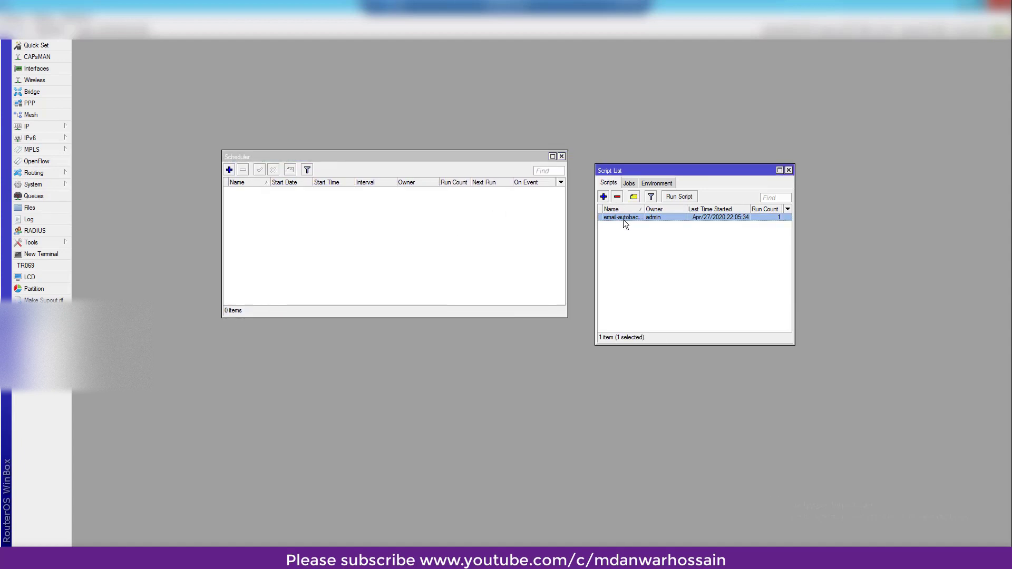
double_click(623, 219)
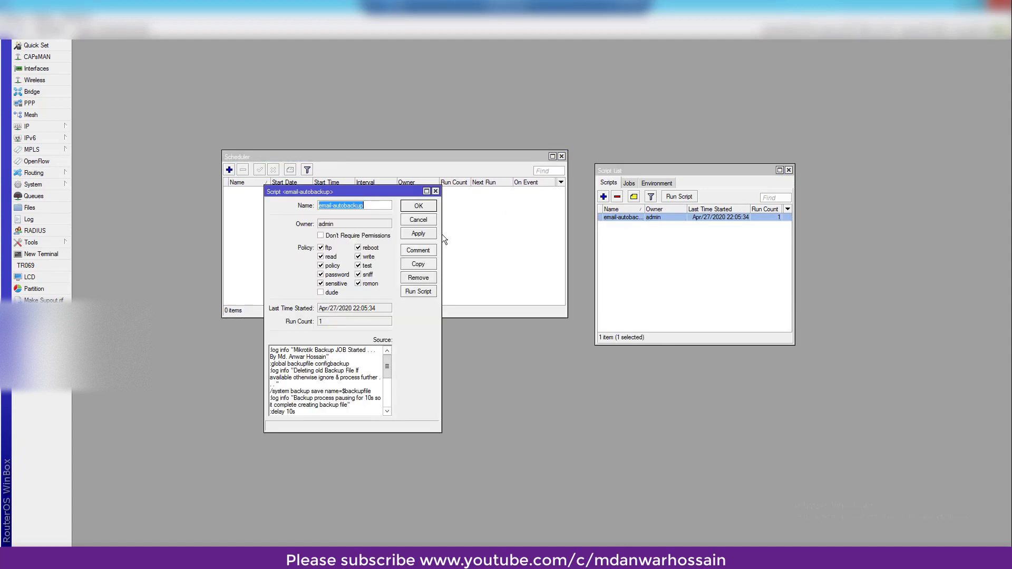
right_click(353, 211)
left_click(393, 225)
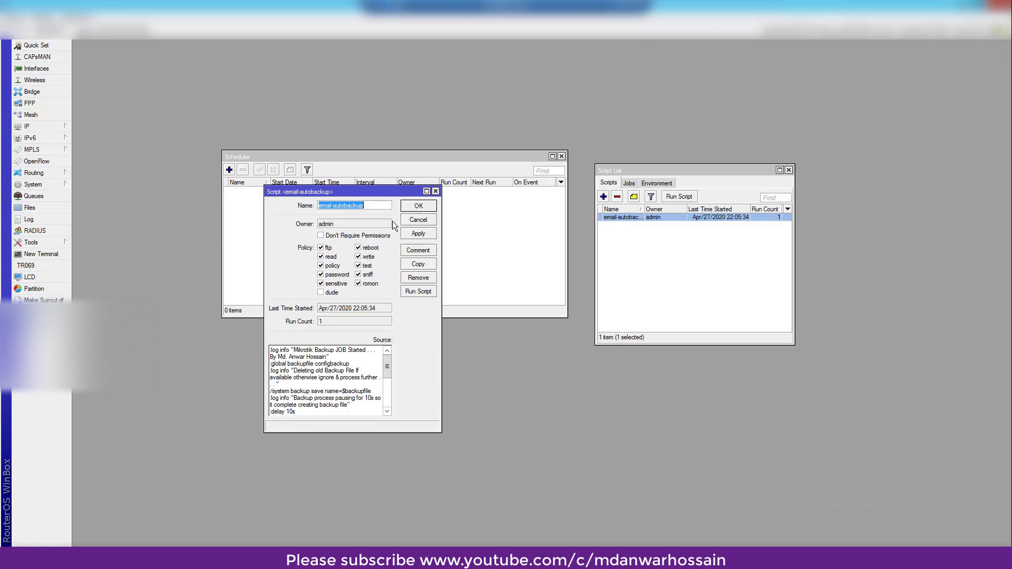
left_click(435, 191)
left_click(303, 222)
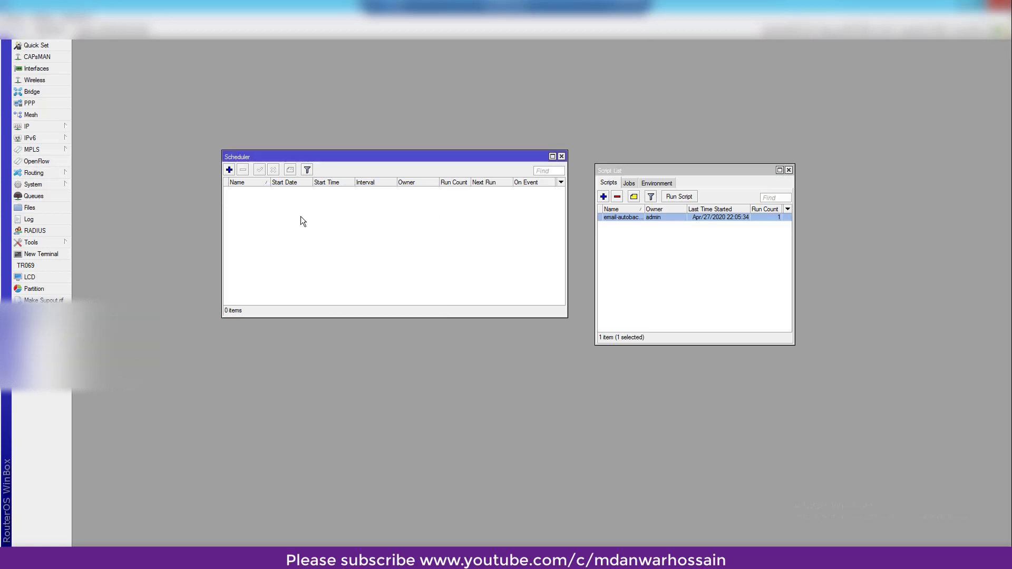
- Add a new schedule with email-autobackup pasted as its On Event script
left_click(232, 170)
left_click(508, 364)
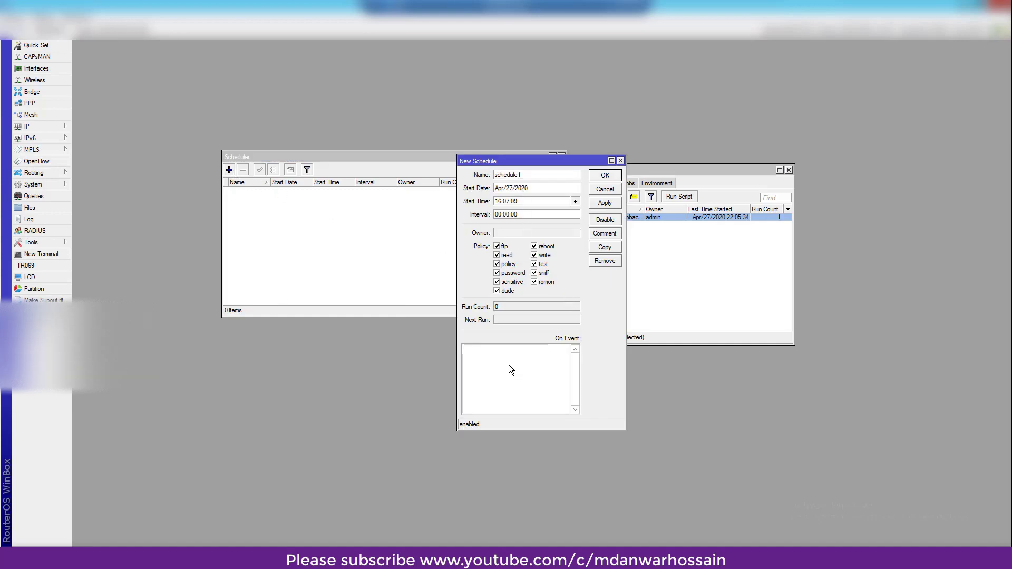
right_click(492, 353)
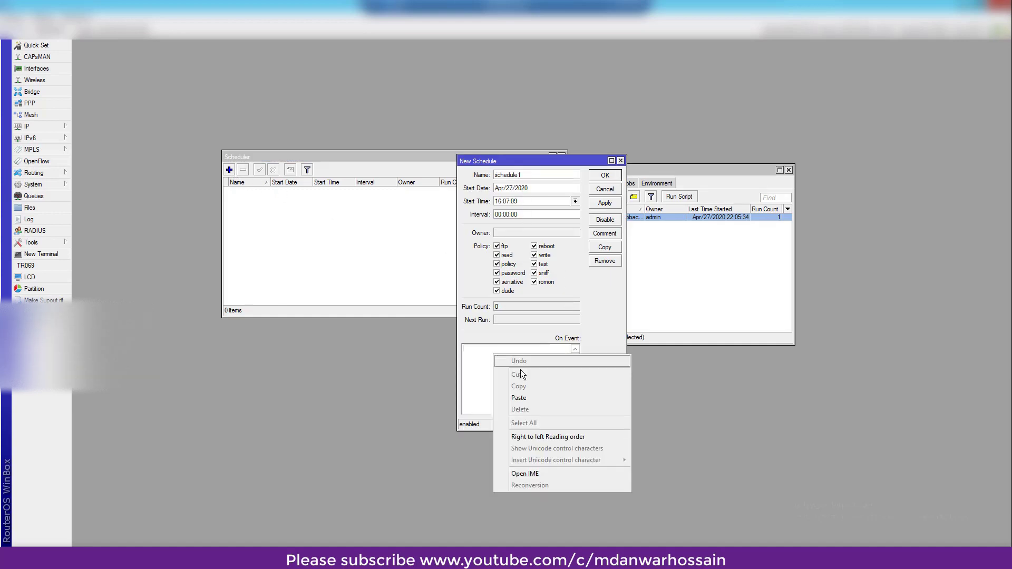
left_click(528, 399)
- Rename the schedule from schedule1 to Auto Email Backup
double_click(504, 178)
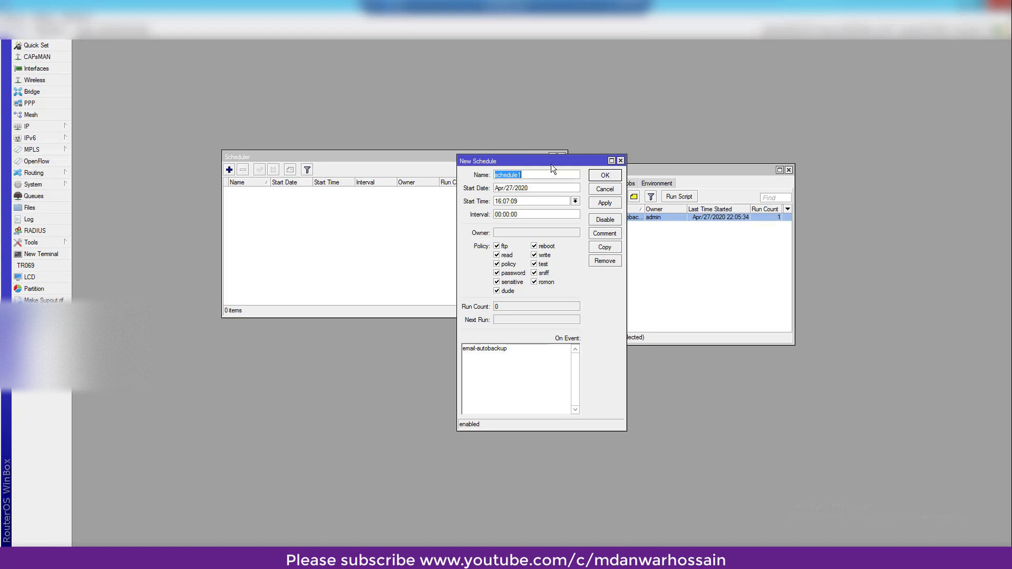
type("Auto Ema")
key("BackSpace")
key("BackSpace")
key("BackSpace")
type("Mik")
key("BackSpace")
key("BackSpace")
key("BackSpace")
type("Bak")
key("BackSpace")
key("BackSpace")
key("BackSpace")
type("Email")
- Set start time 23:00:00 and interval 48:00:00, then apply the schedule
left_click_drag(502, 201, 474, 200)
type("23")
key("shift+Left")
key("shift+Left")
type("00")
key("BackSpace")
type("0")
left_click(503, 214)
left_click_drag(524, 161, 469, 143)
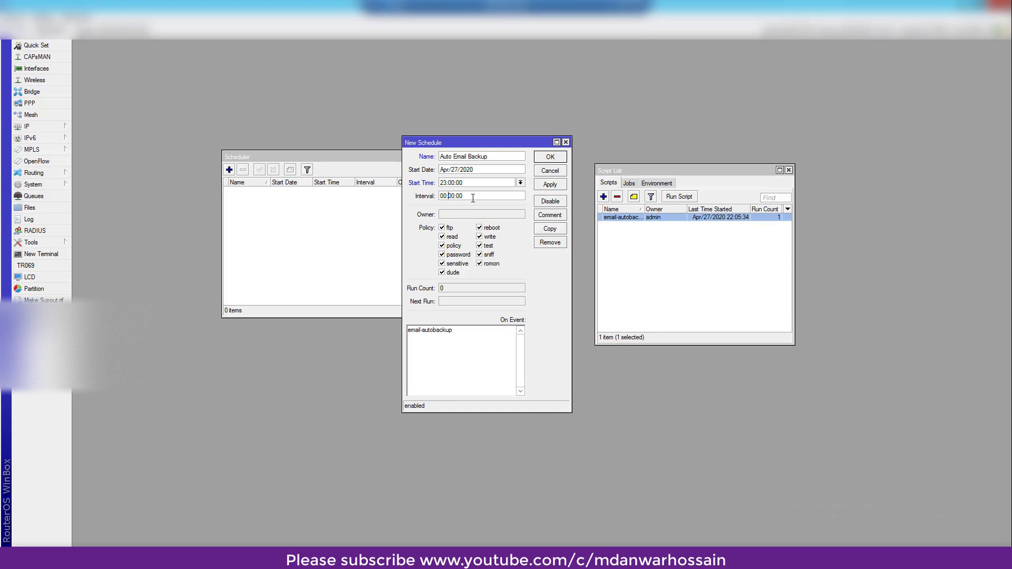
double_click(443, 196)
type("48")
left_click(547, 185)
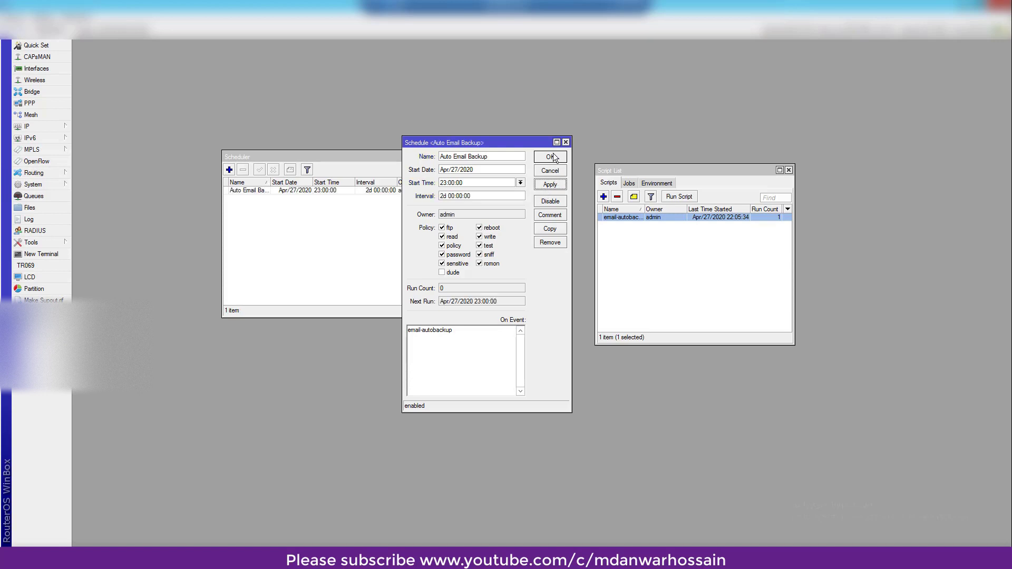
- Close the schedule dialog, the Scheduler list and the Script List
left_click(550, 157)
left_click(388, 191)
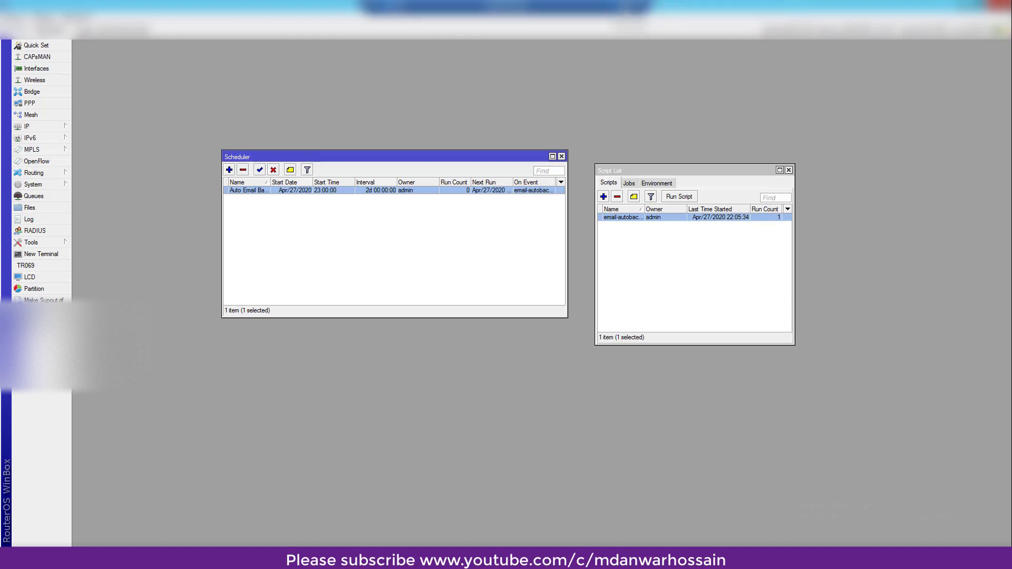
left_click(562, 157)
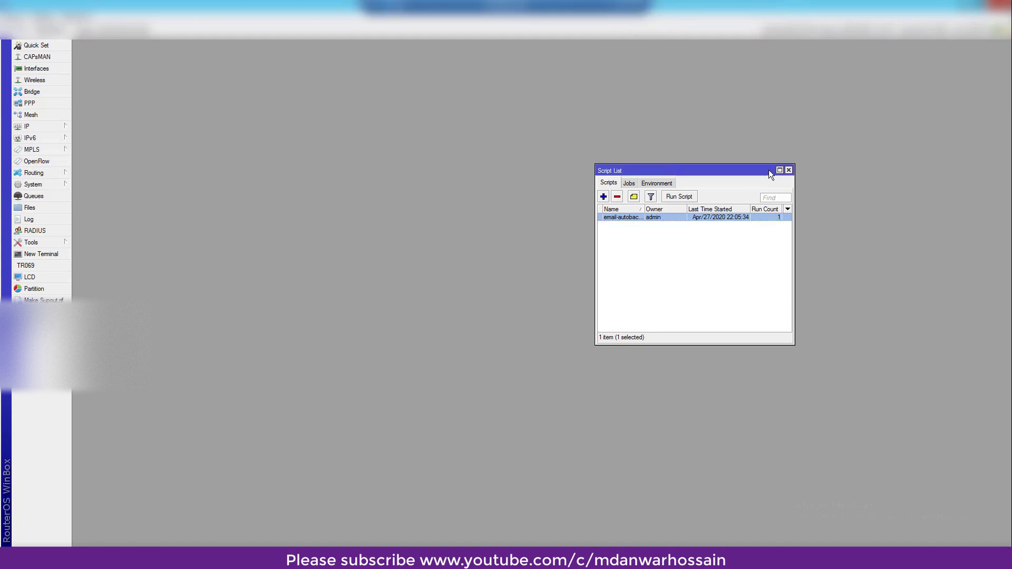
left_click(789, 169)
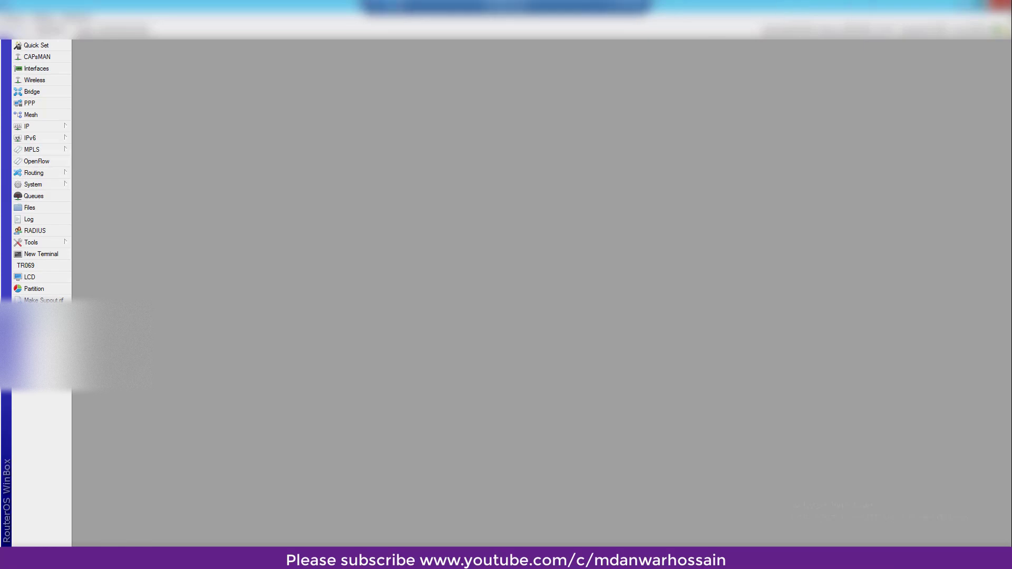
- Close WinBox, the ping command window and Notepad, revealing the SarinaBackup email in Gmail
left_click(996, 5)
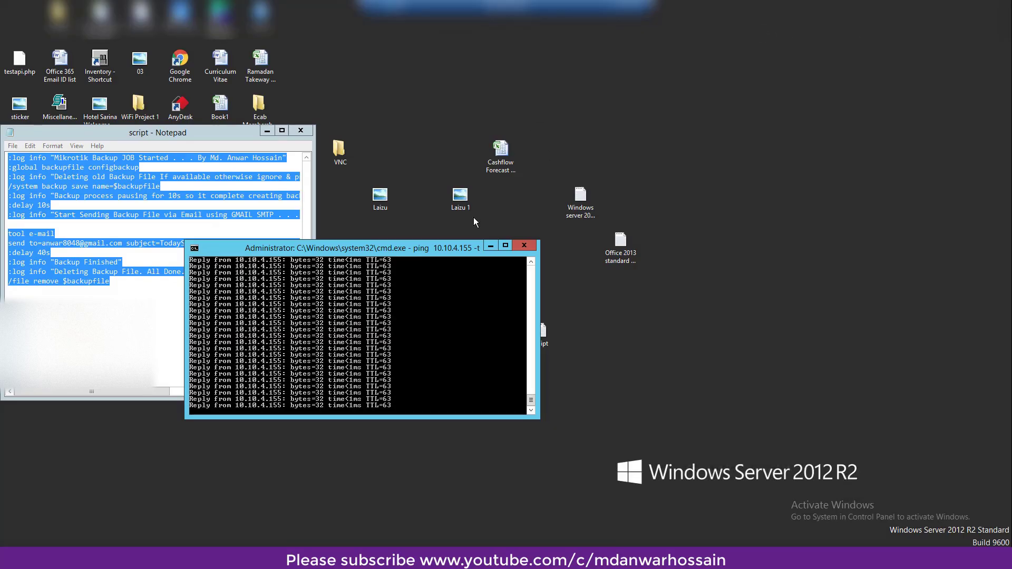
left_click(524, 246)
left_click(298, 131)
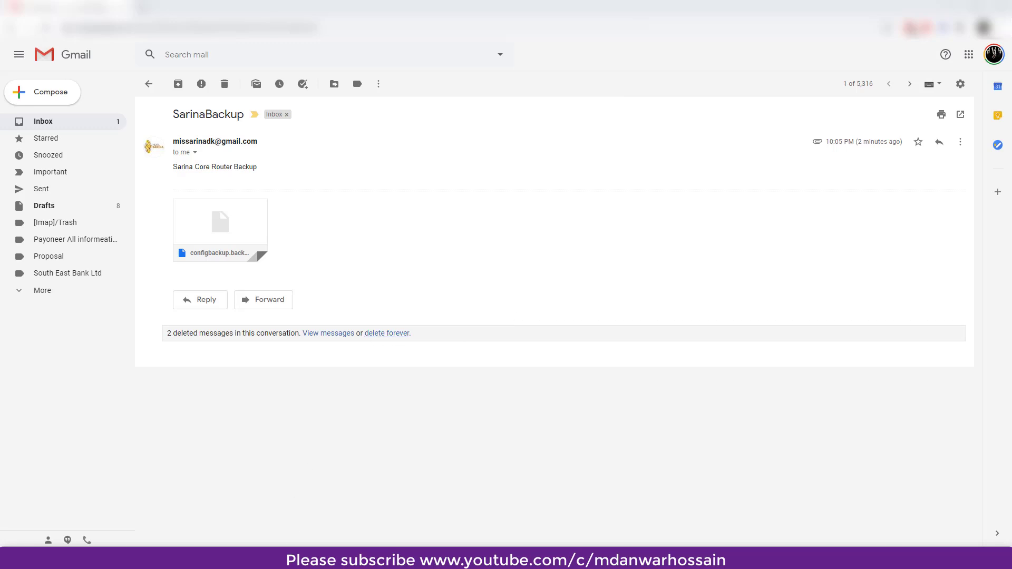
left_click(435, 559)
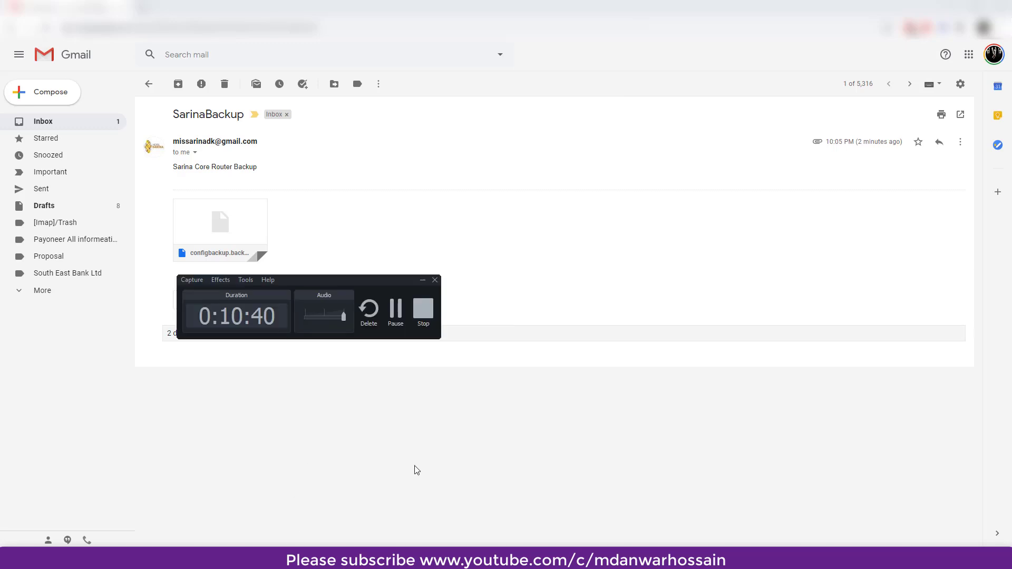